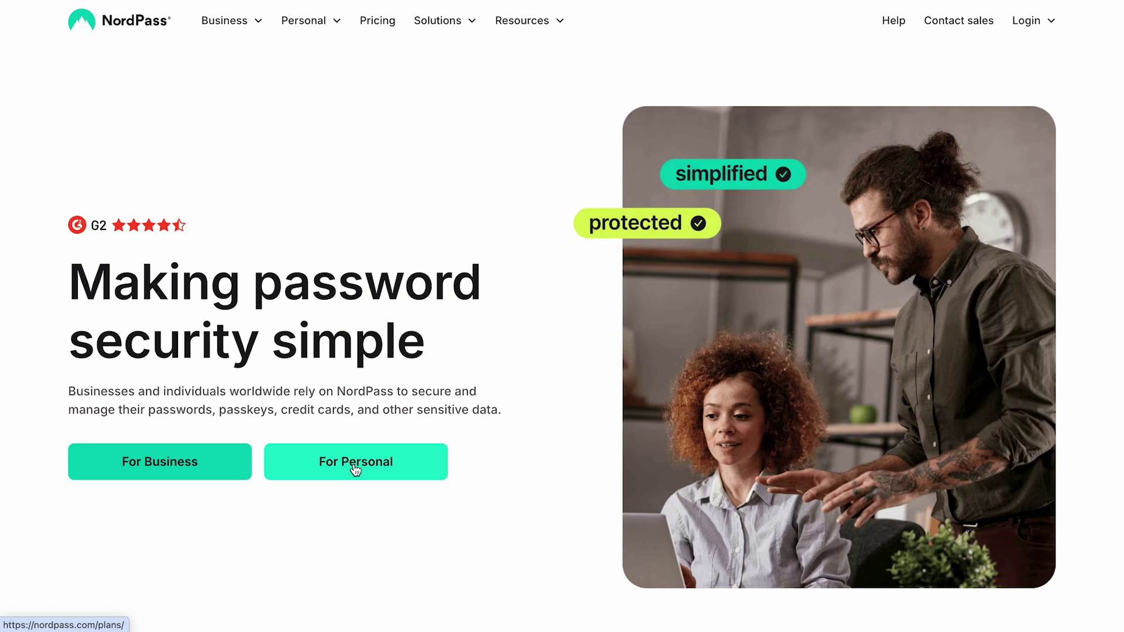
Step: Open the personal plans page showing the Free, Premium (€1.49/month) and Family (€2.79/month) prices
left_click(353, 464)
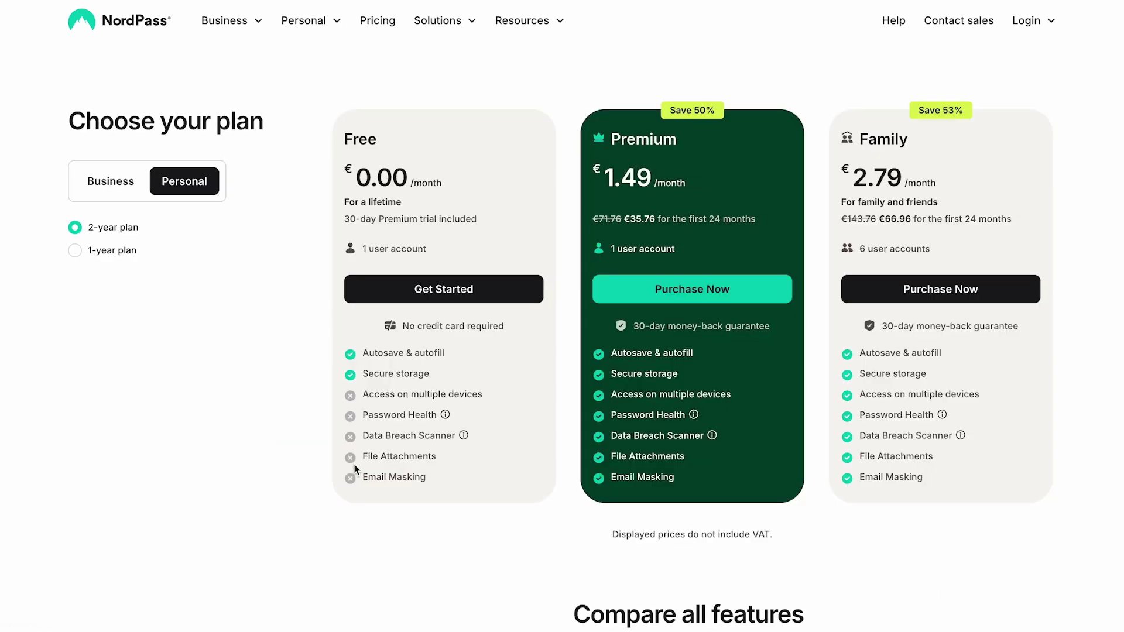
Step: Buy the Premium 2-year plan (€43.27) using the account e-mail and the card details
left_click(637, 298)
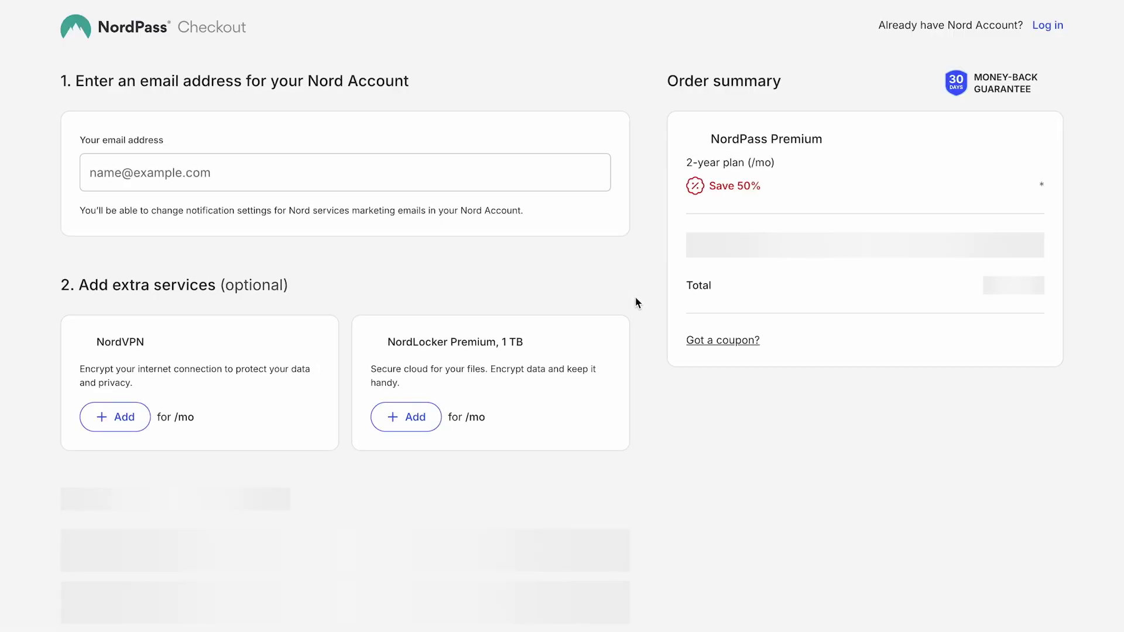
left_click(281, 176)
scroll(286, 244, "down", 6)
left_click(206, 335)
left_click(484, 334)
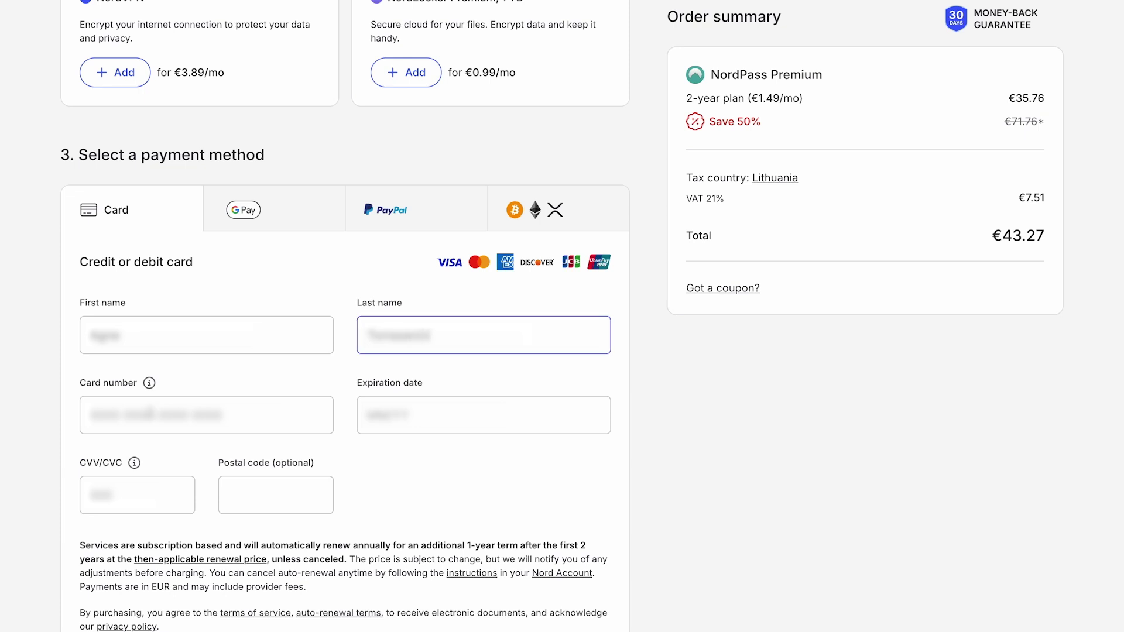
left_click(206, 415)
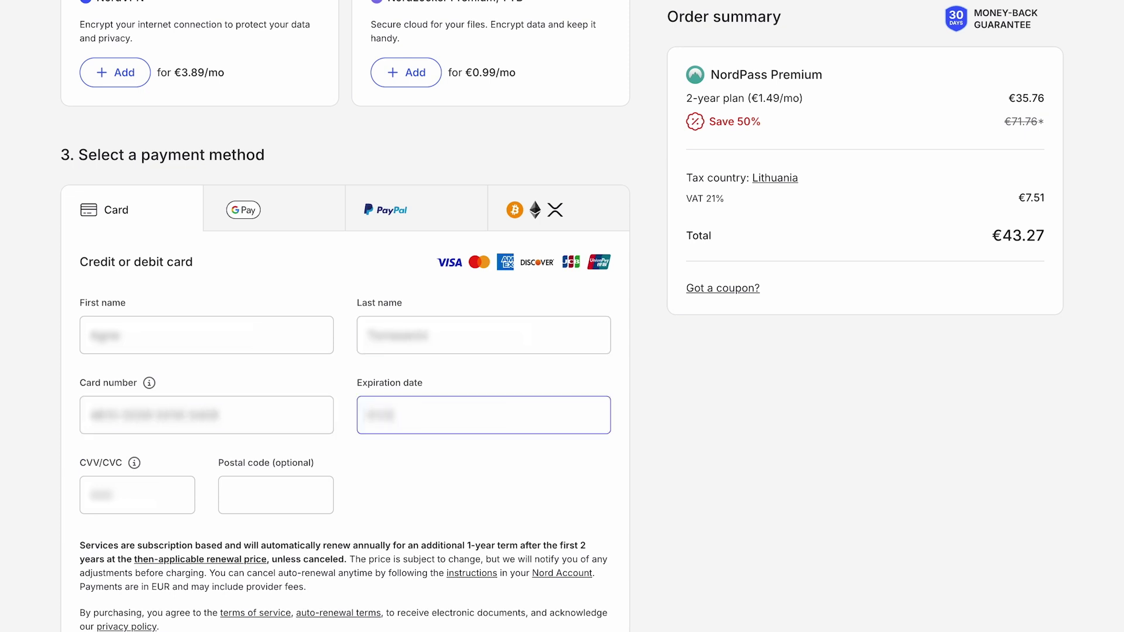
scroll(239, 495, "down", 4)
left_click(366, 422)
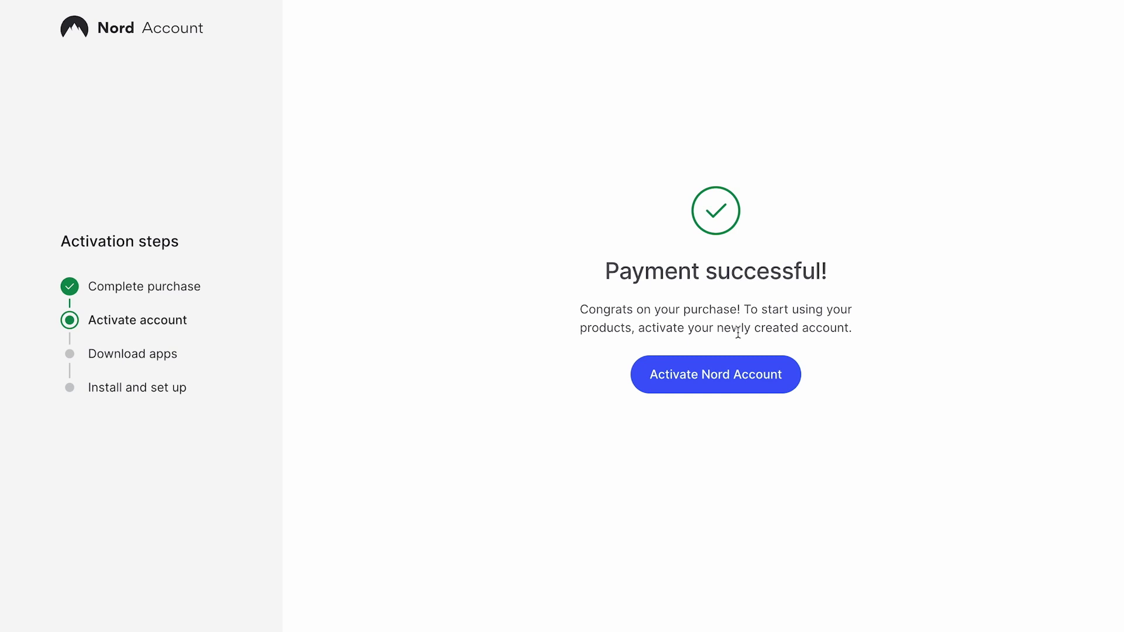
Step: Activate the Nord Account by pasting the e-mailed verification code and creating a password
left_click(739, 376)
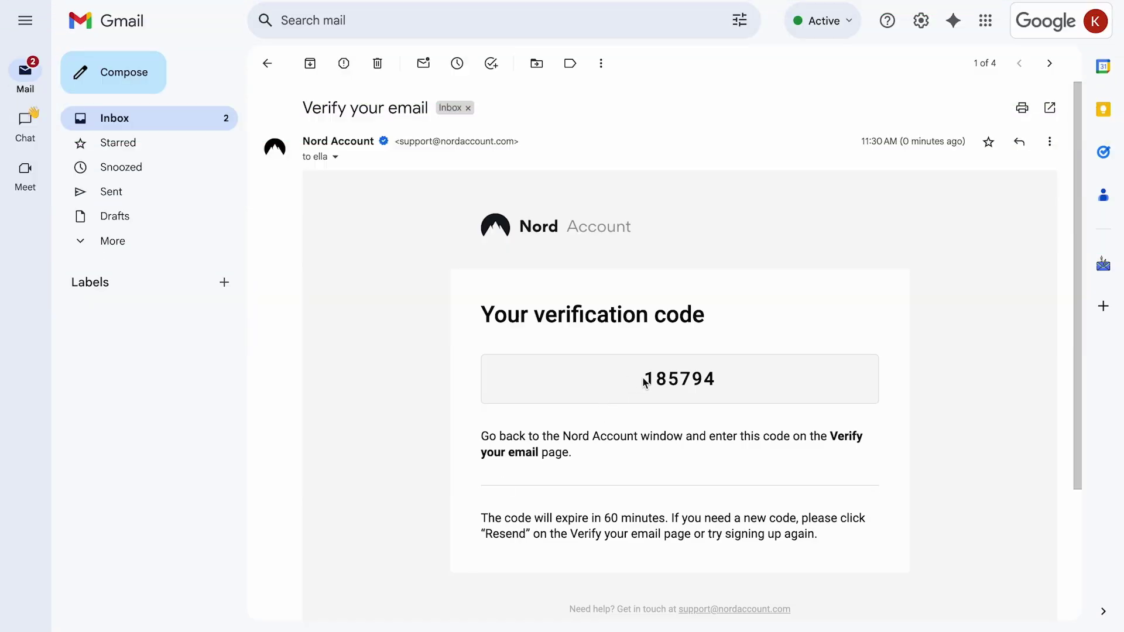
left_click_drag(644, 382, 725, 391)
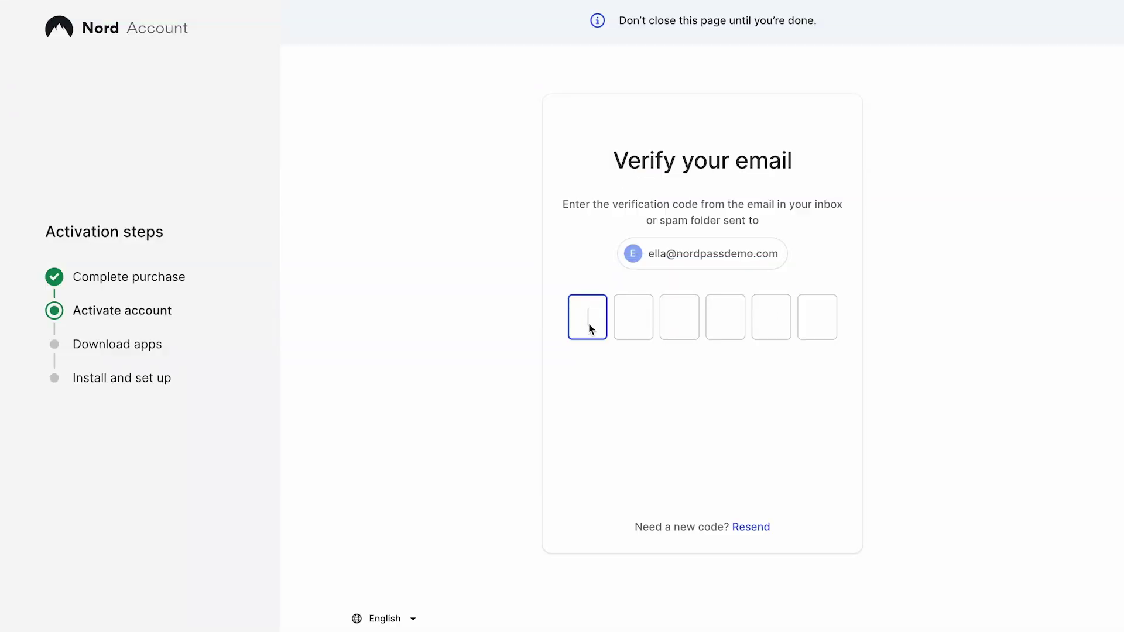
key("ctrl+v")
left_click(636, 227)
key("ctrl+v")
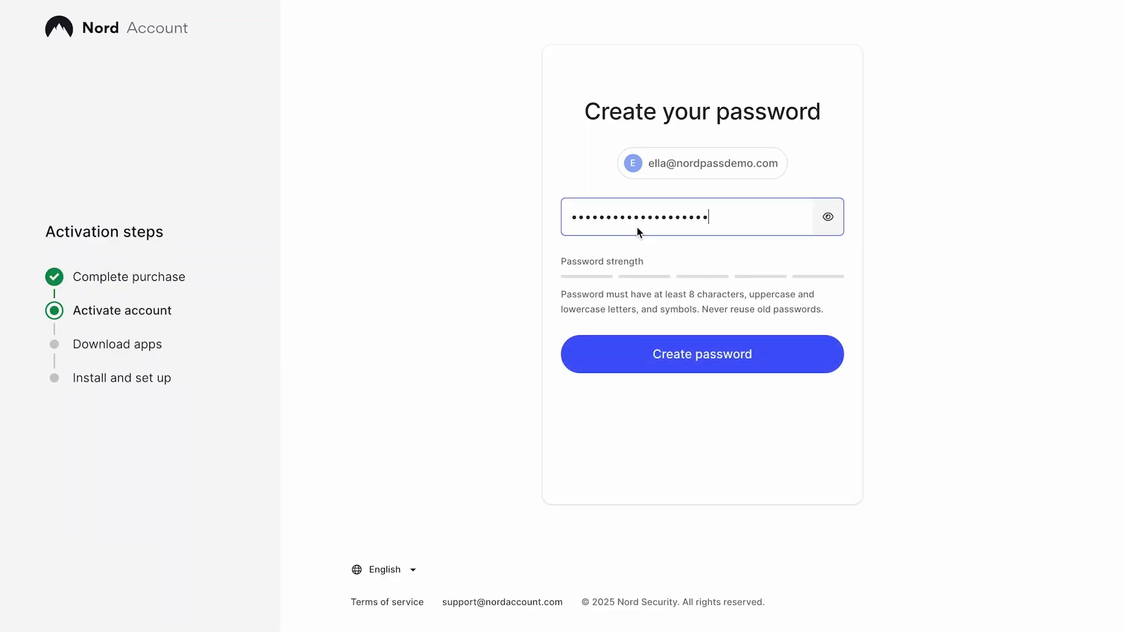
left_click(663, 353)
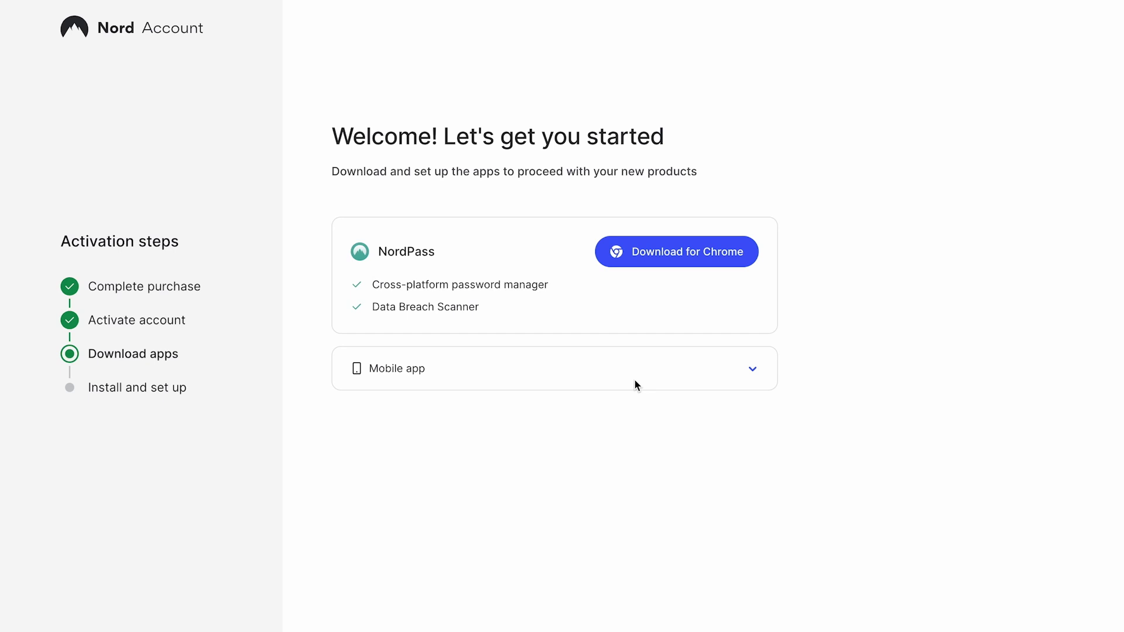
Step: Add the NordPass Password Manager extension to Chrome from the Web Store
left_click(659, 256)
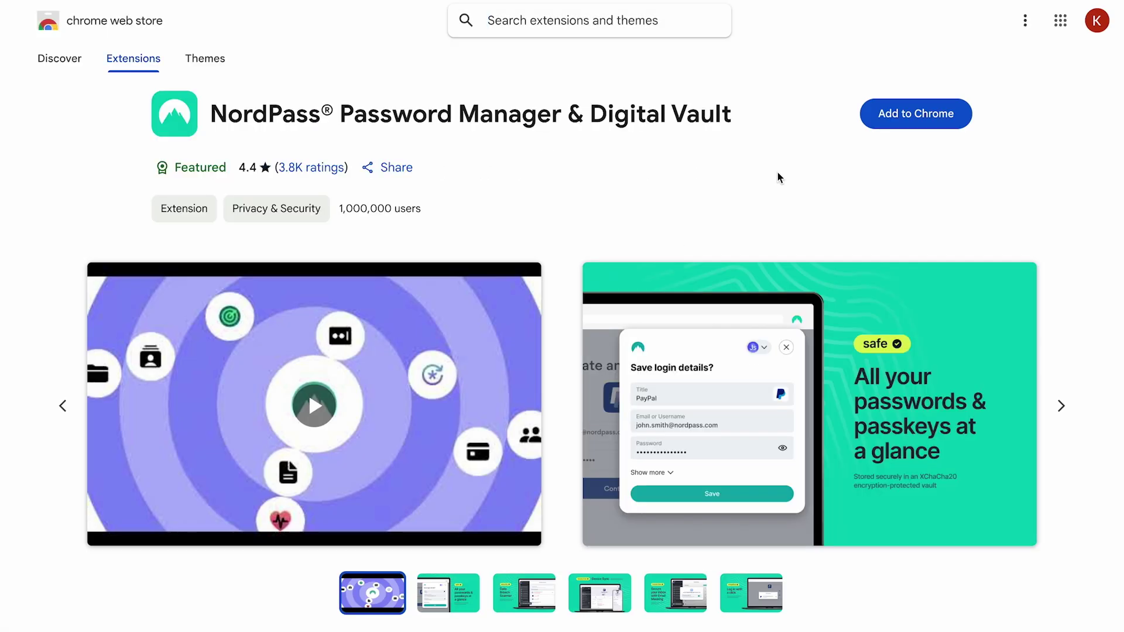
left_click(894, 113)
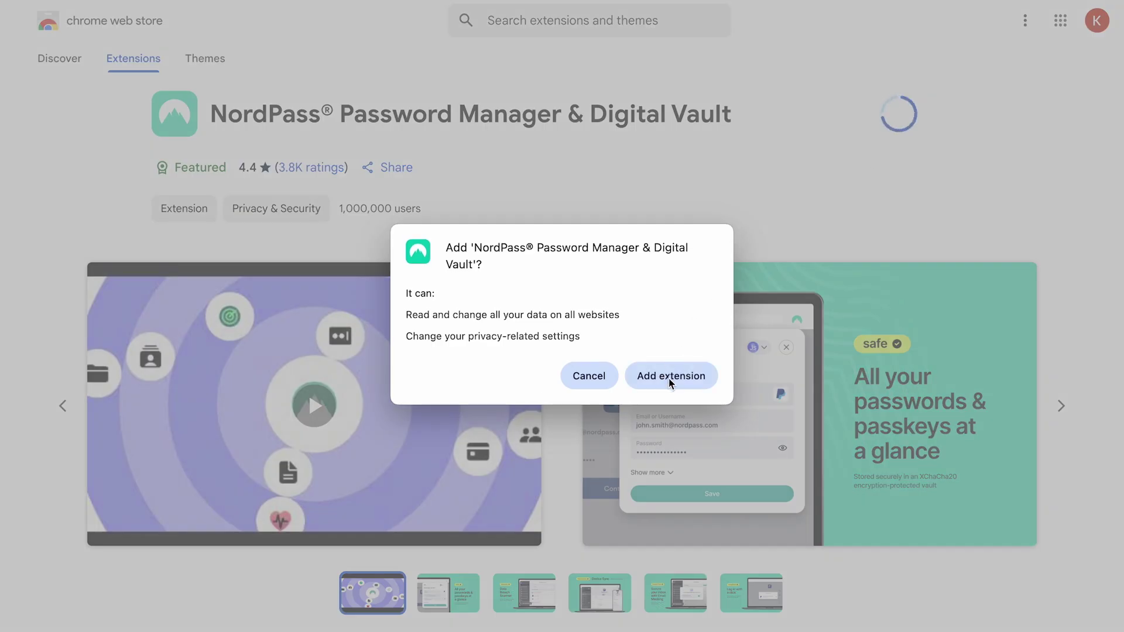
left_click(668, 378)
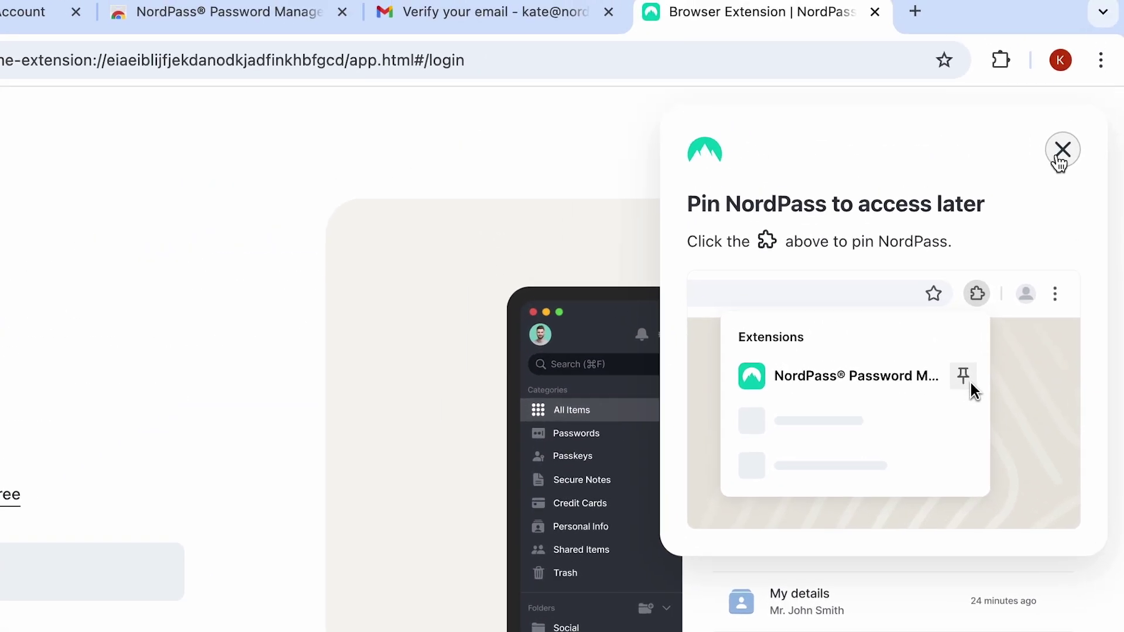
Step: Pin the NordPass extension to the Chrome toolbar
left_click(1059, 154)
left_click(991, 65)
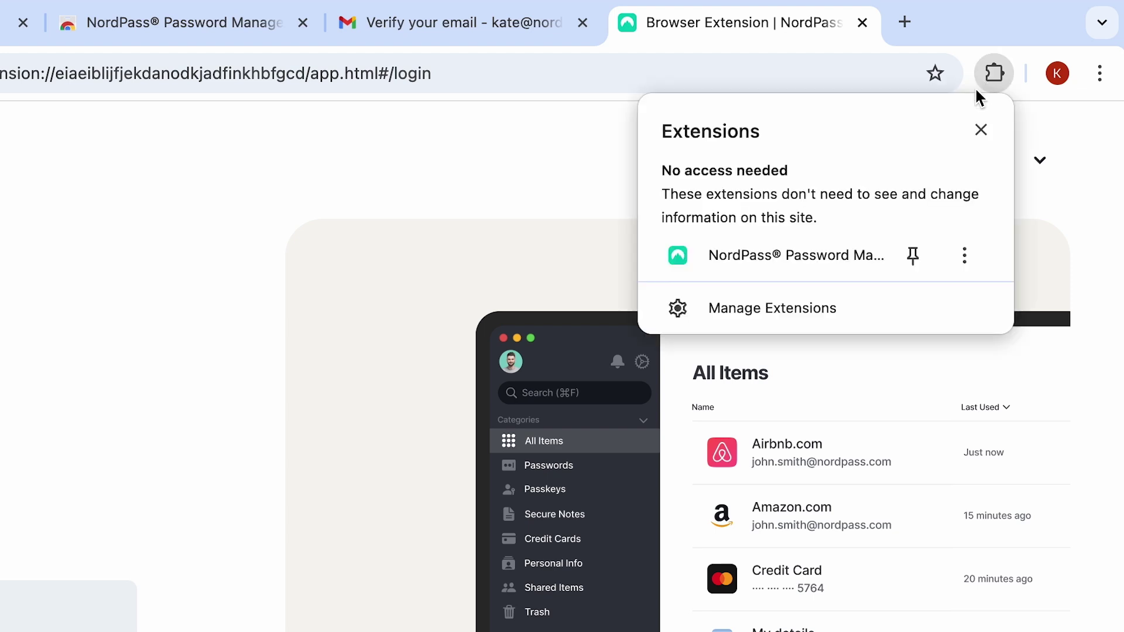
left_click(912, 255)
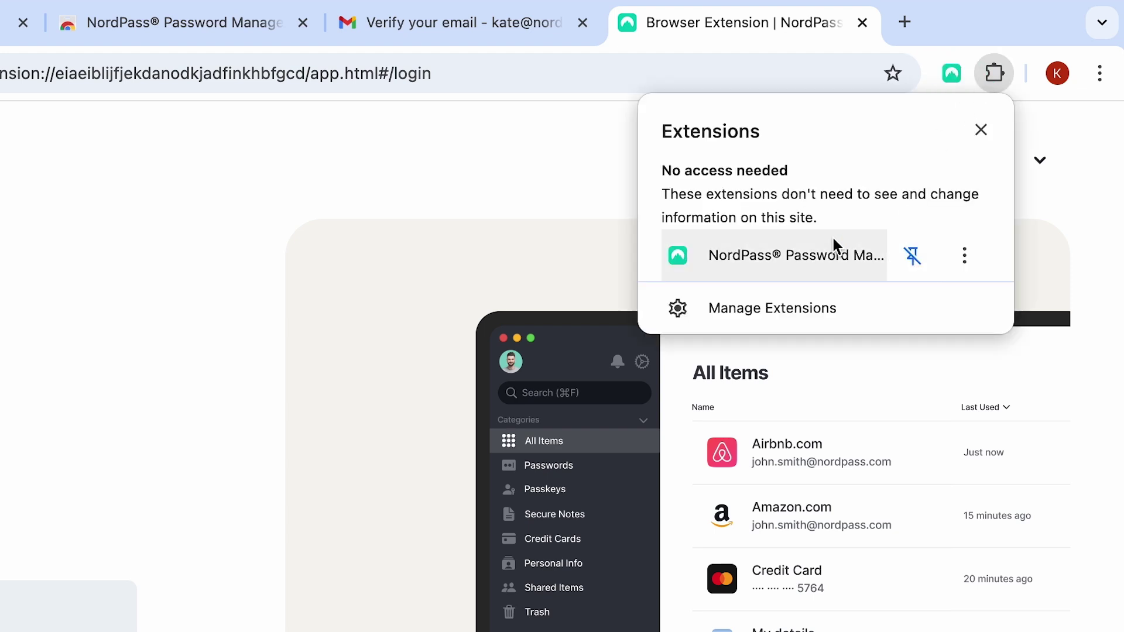
left_click(1015, 86)
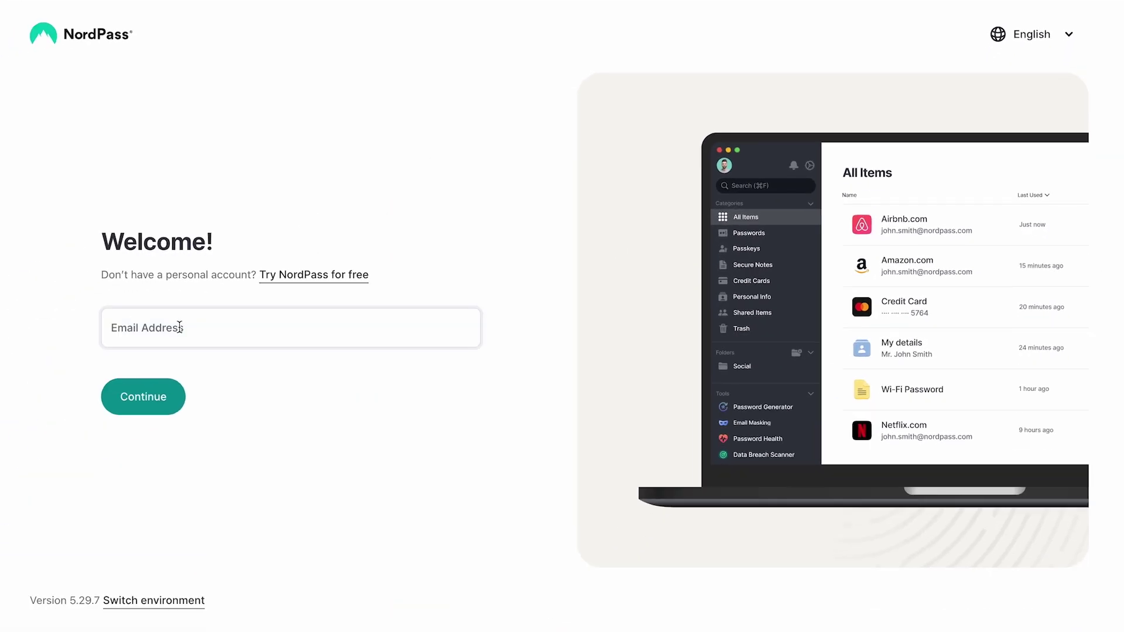
Step: Sign in to NordPass with the account e-mail address
left_click(180, 328)
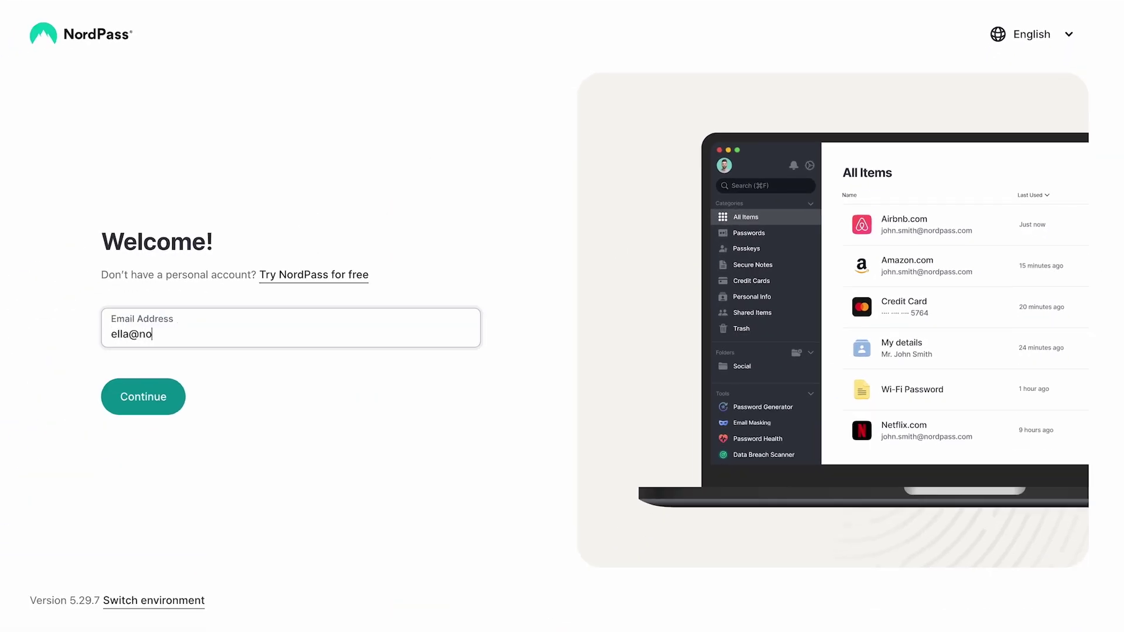
left_click(143, 396)
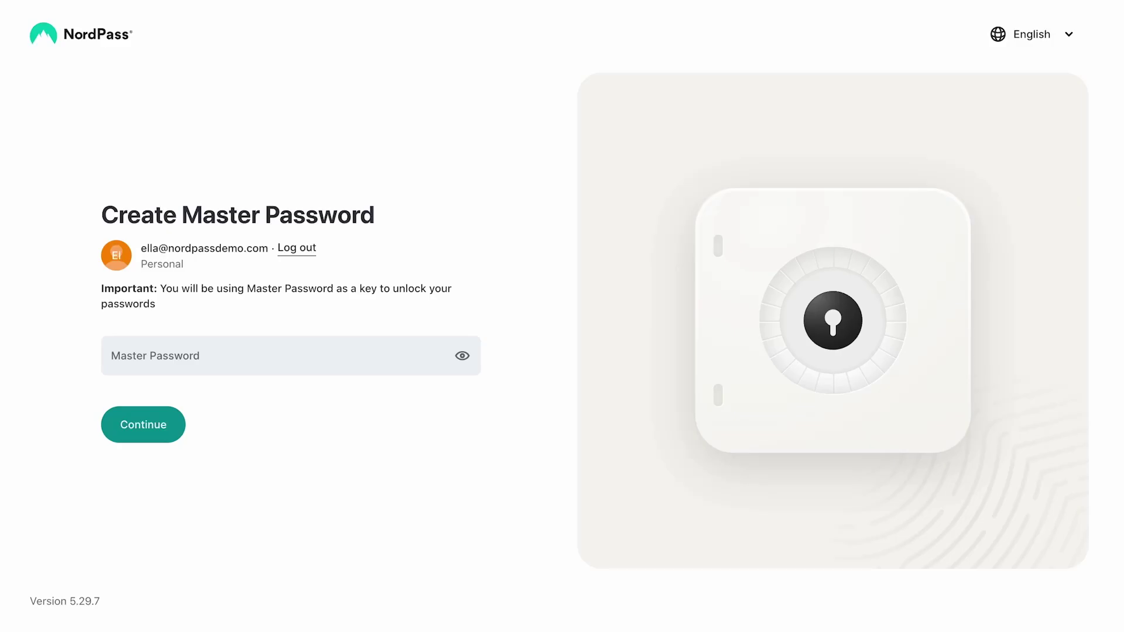
Step: Create and confirm the NordPass master password
left_click(164, 367)
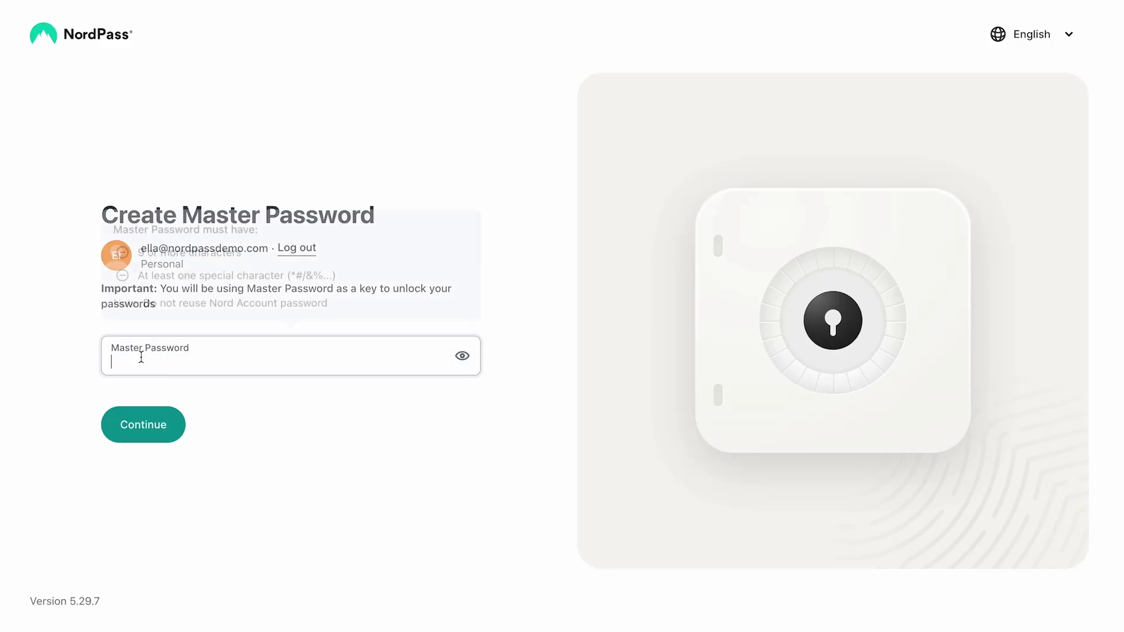
key("ctrl+v")
left_click(153, 432)
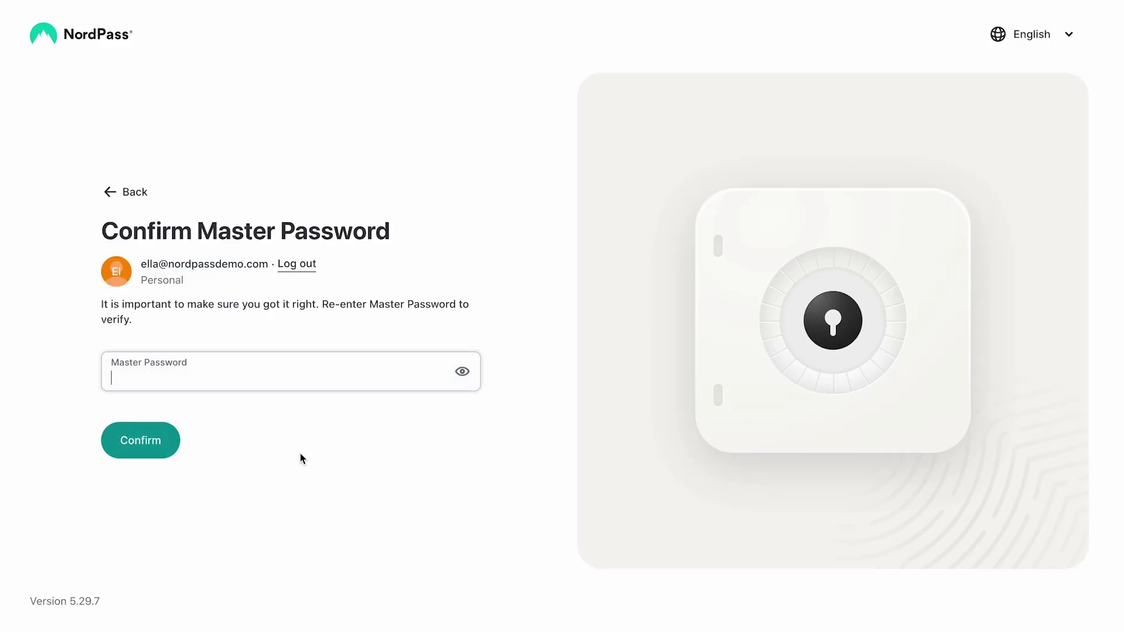
left_click(158, 436)
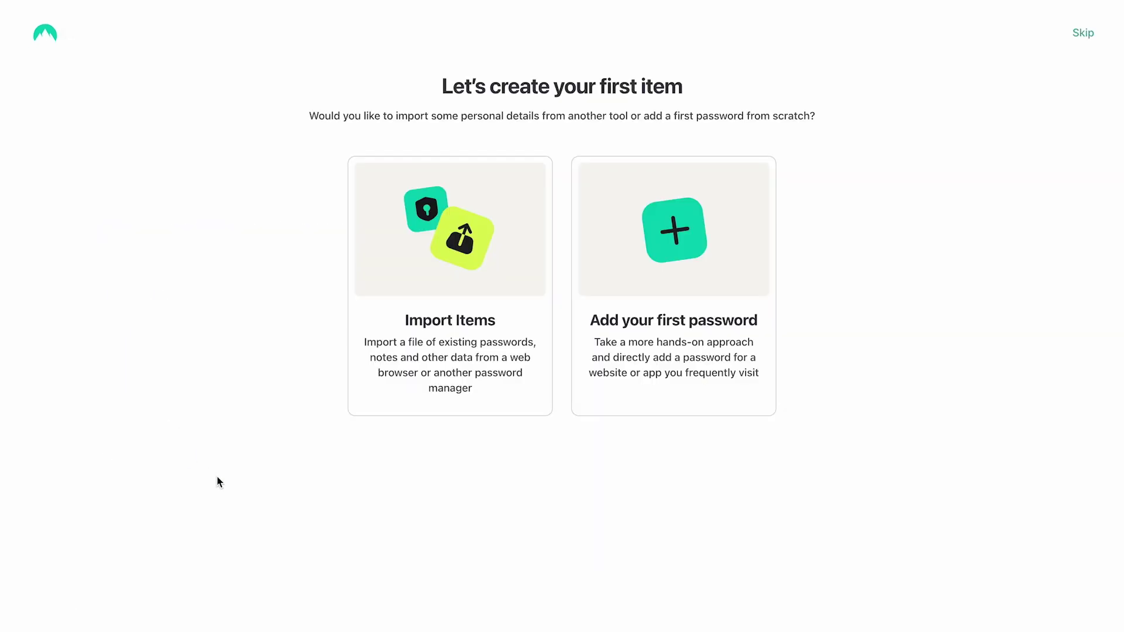
Step: Choose to import items from Google Chrome and bring up Chrome's main menu
left_click(450, 333)
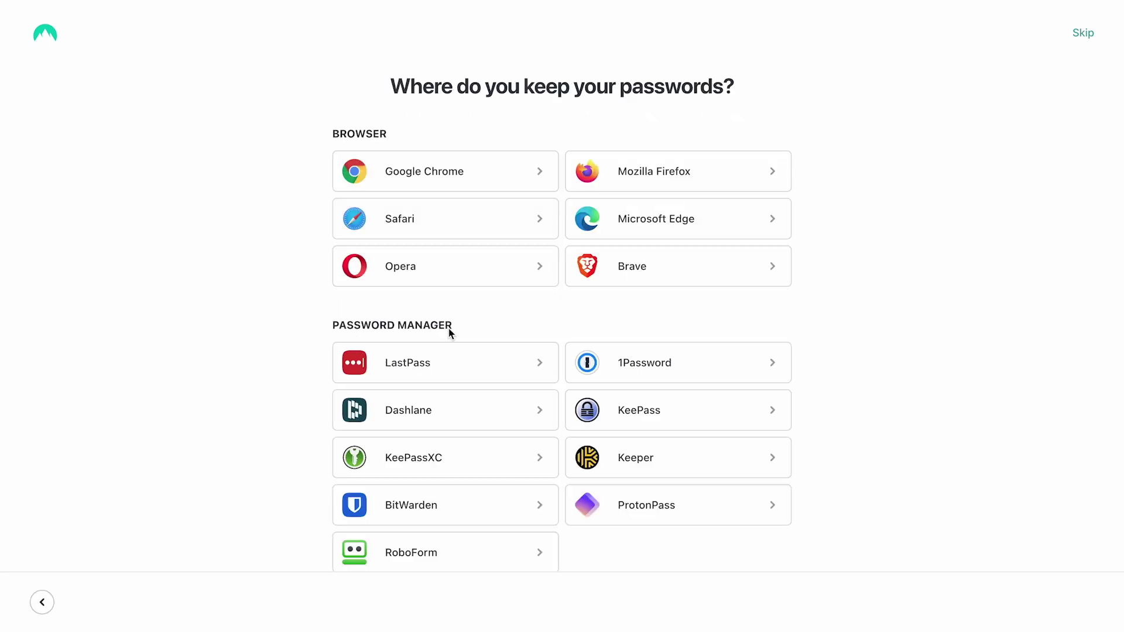
left_click(509, 175)
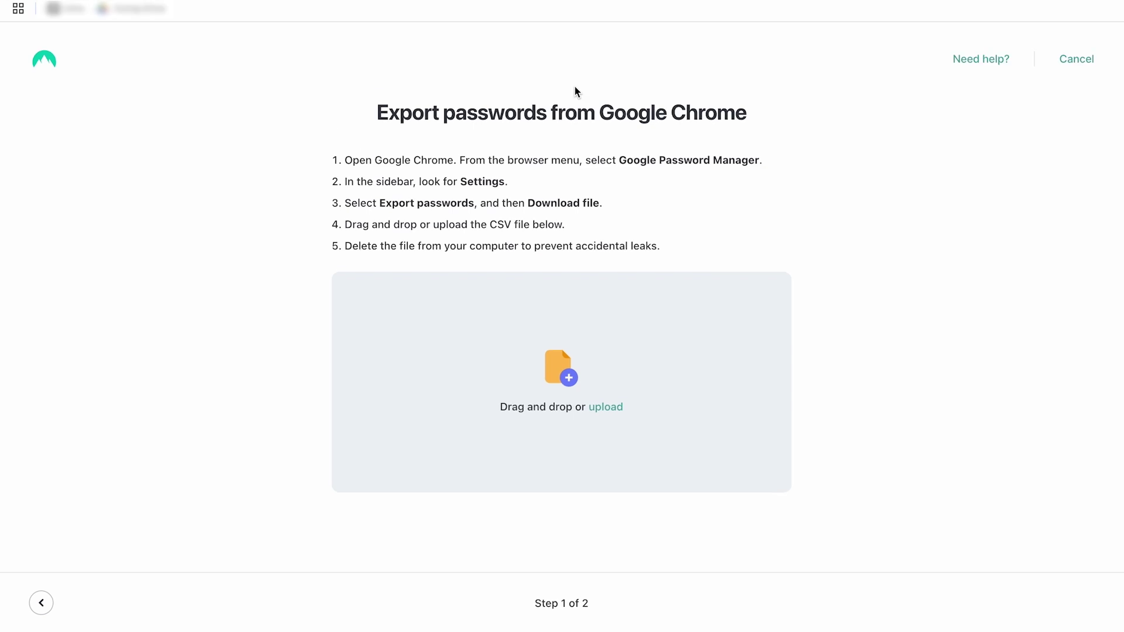
left_click(1106, 1)
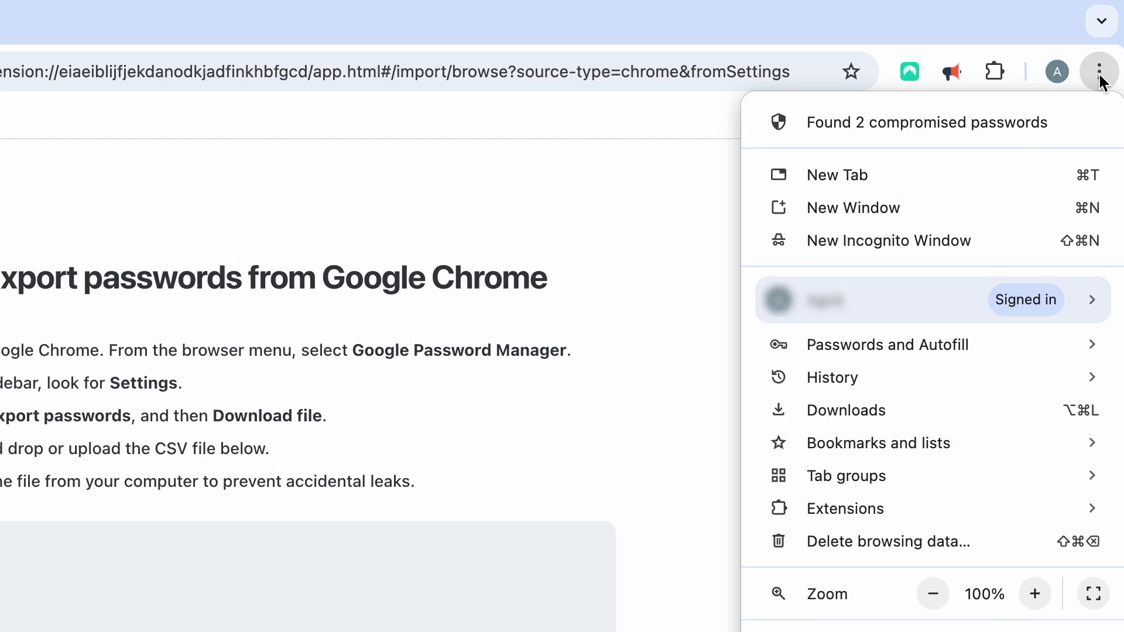
Step: Export Chrome's saved passwords from Google Password Manager to a CSV file in Downloads
mouse_move(898, 351)
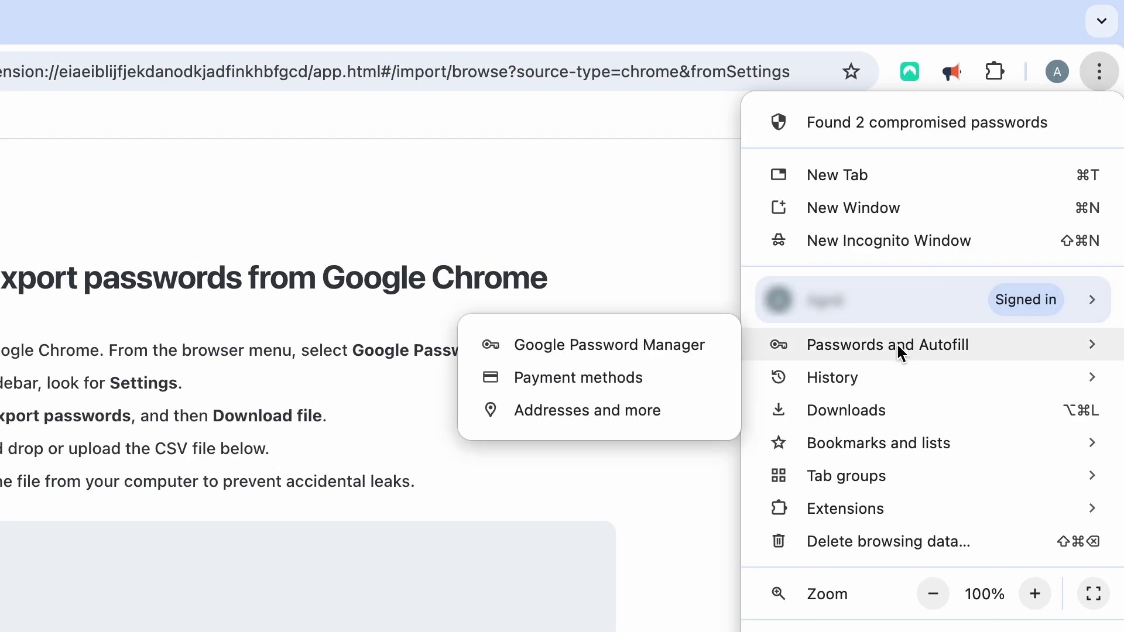
left_click(646, 347)
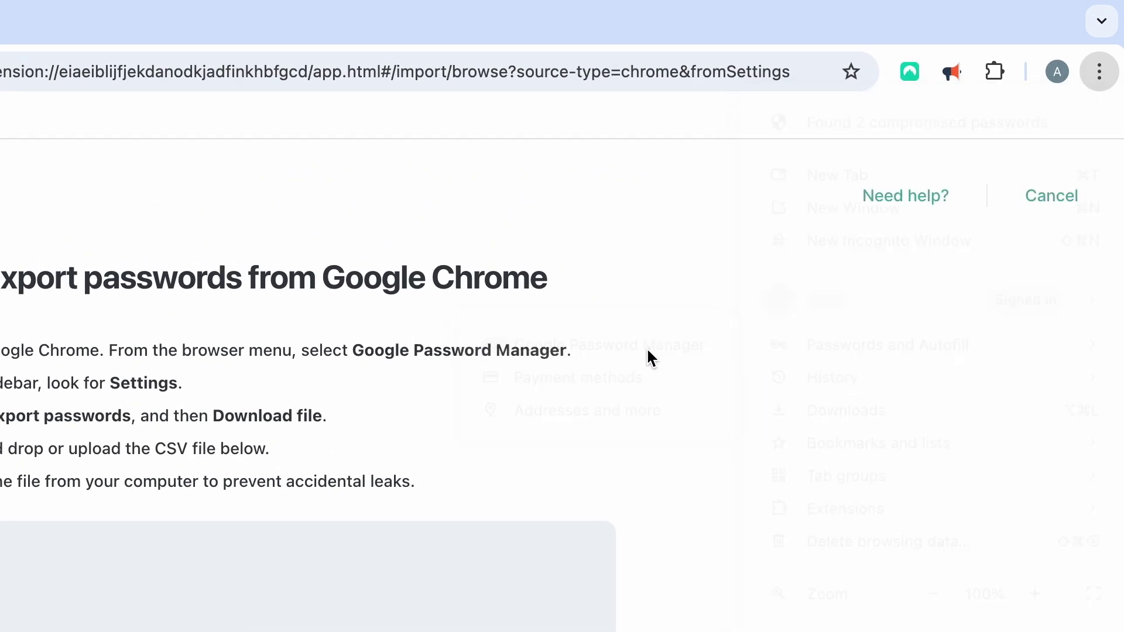
left_click(828, 103)
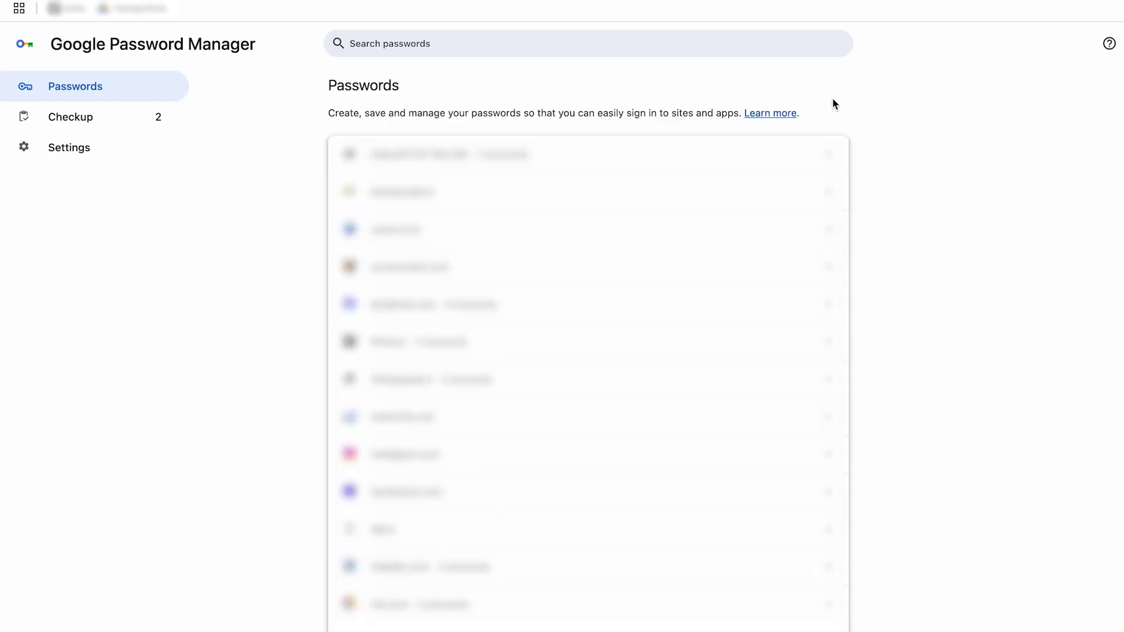
left_click(43, 159)
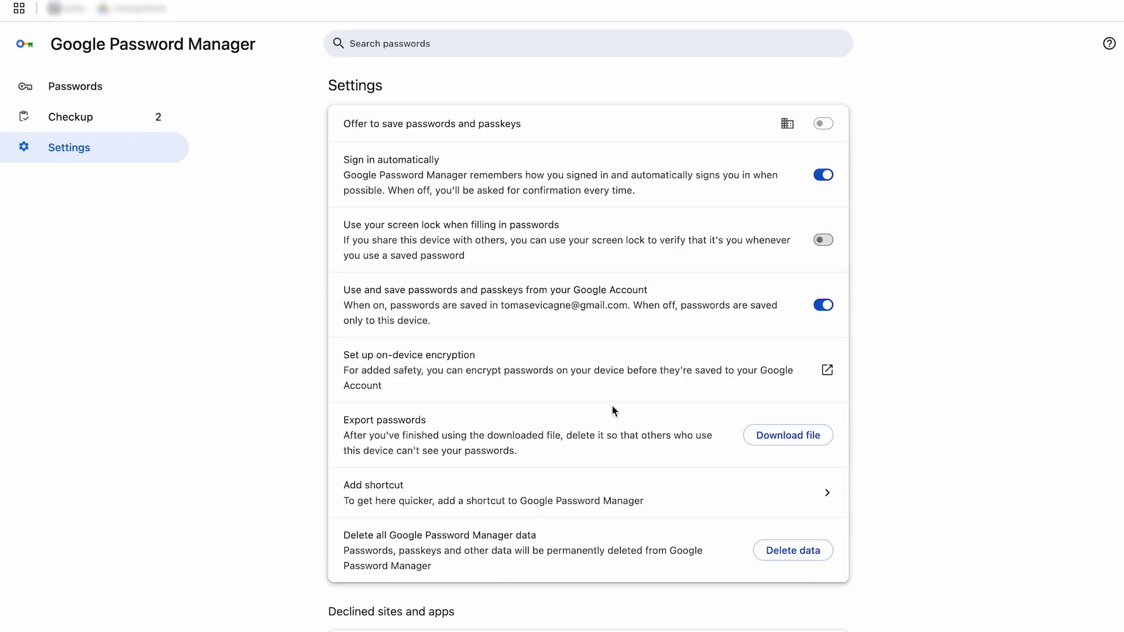
left_click(797, 437)
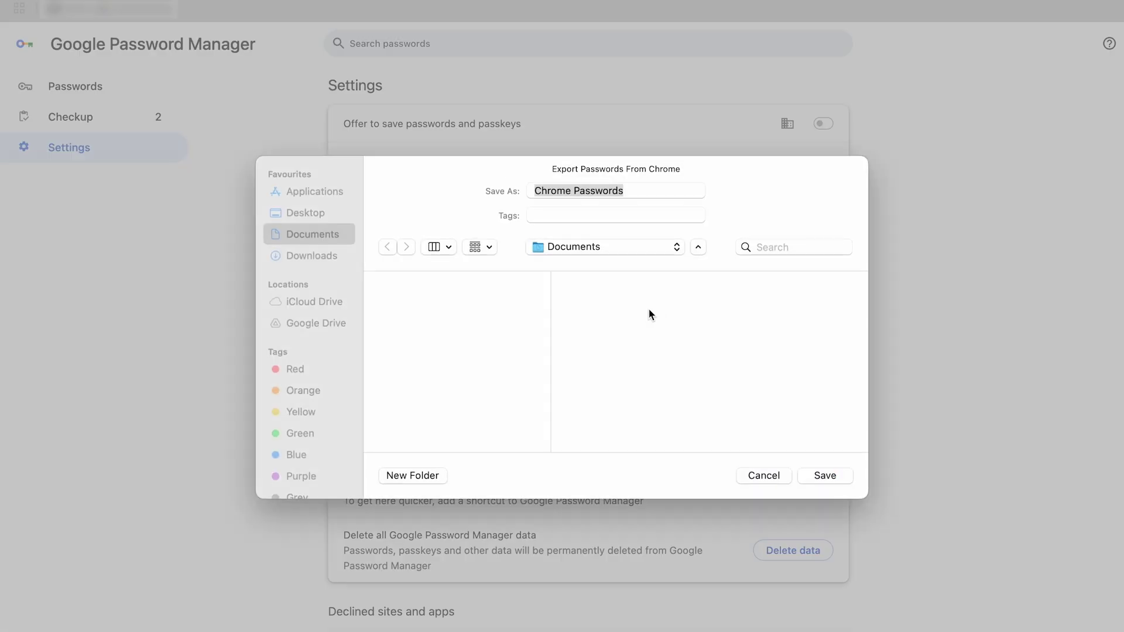
left_click(313, 256)
left_click(824, 475)
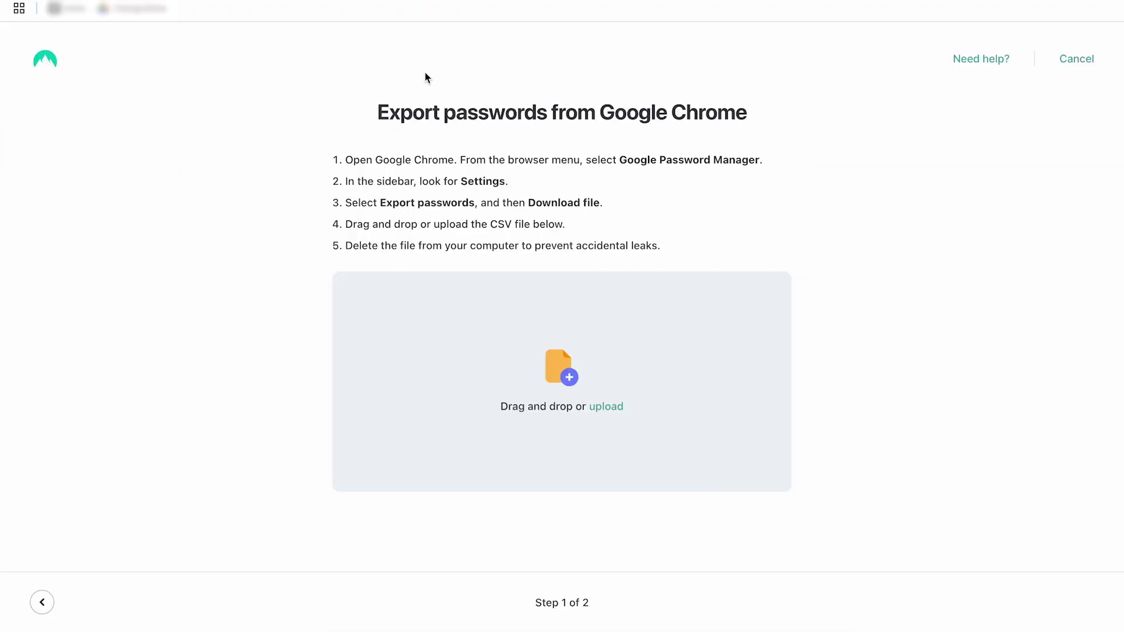
Step: Upload the exported Chrome CSV and import all 46 passwords into the vault
mouse_move(819, 603)
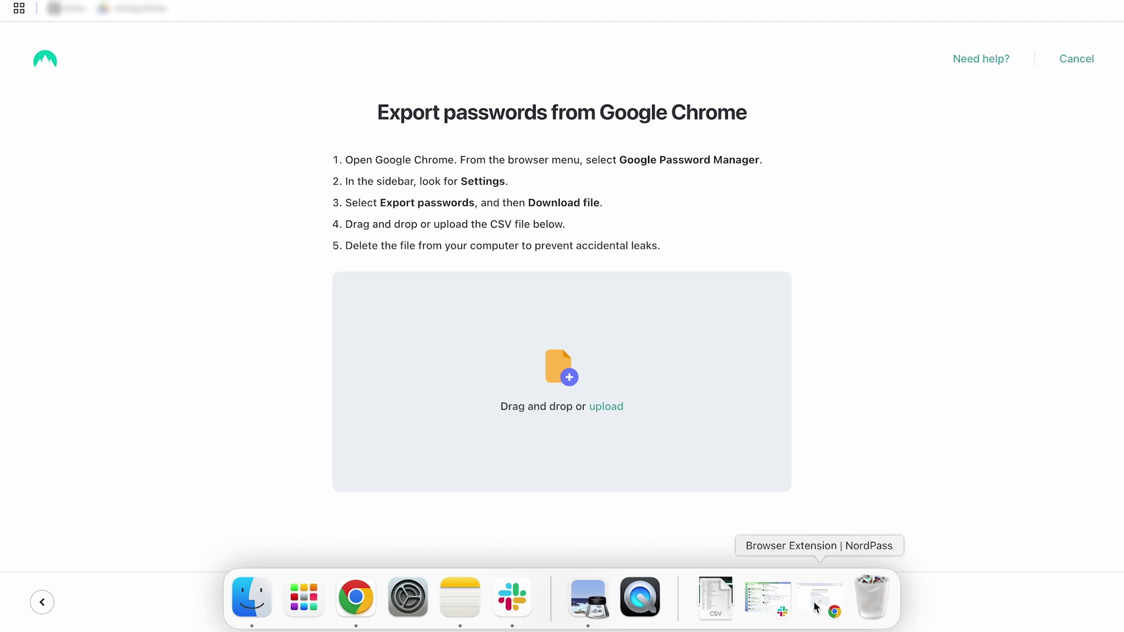
left_click(715, 596)
left_click_drag(713, 533, 571, 348)
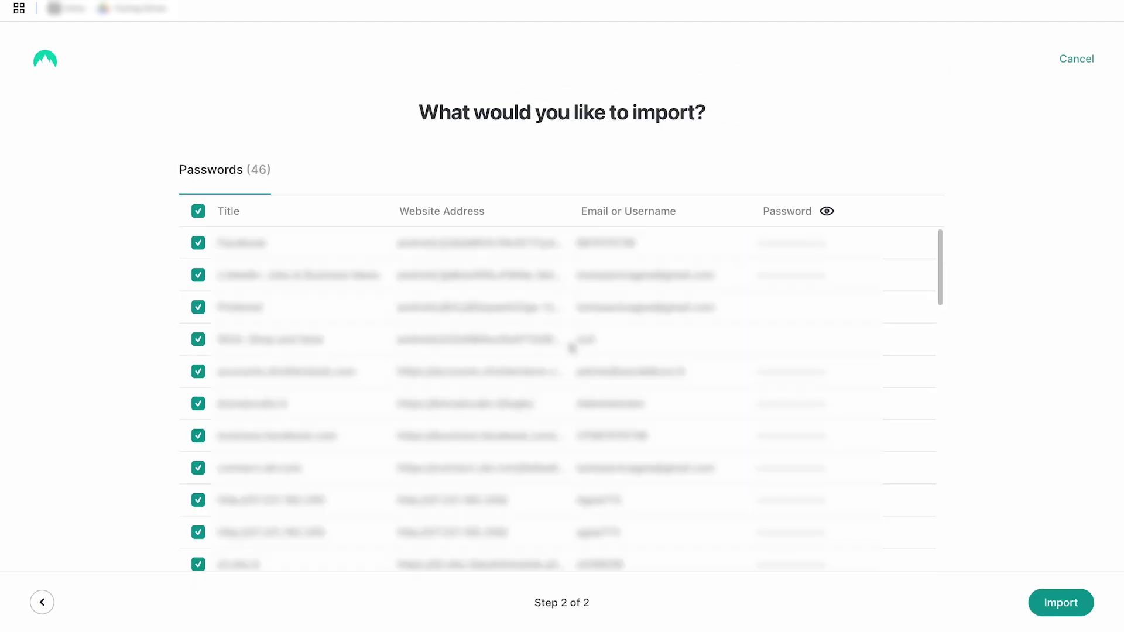
scroll(714, 426, "down", 15)
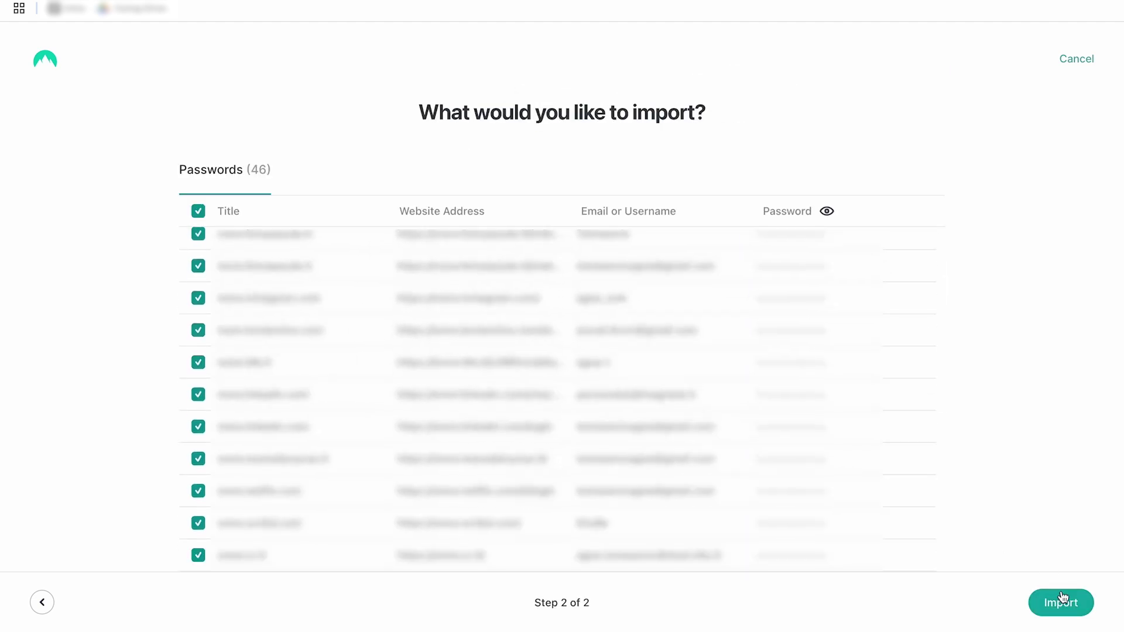
left_click(1060, 600)
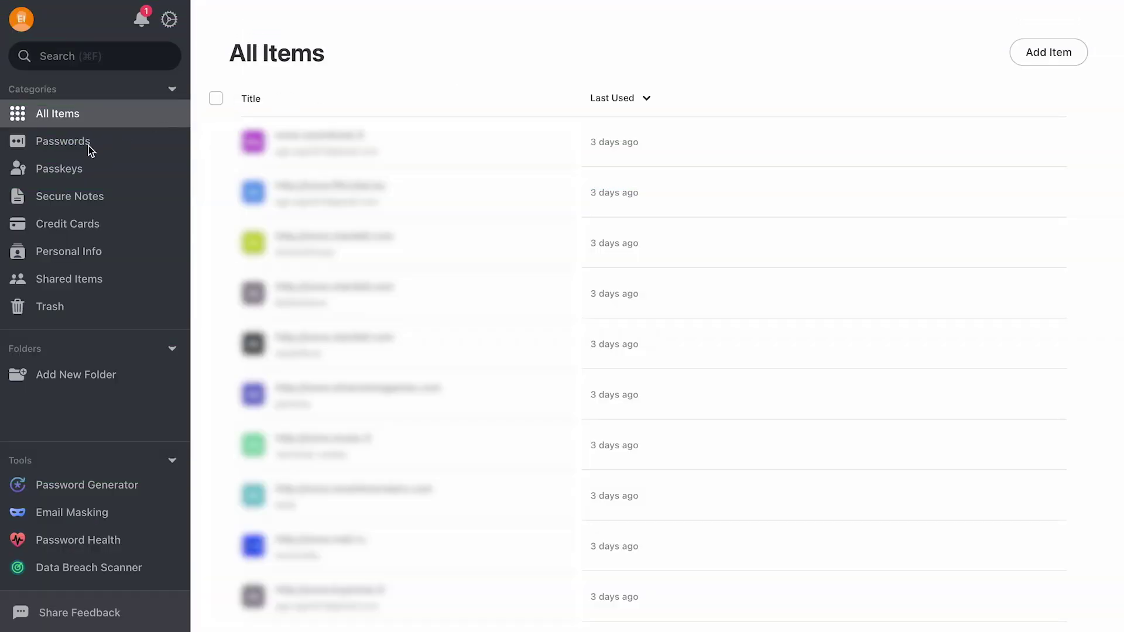
left_click(40, 148)
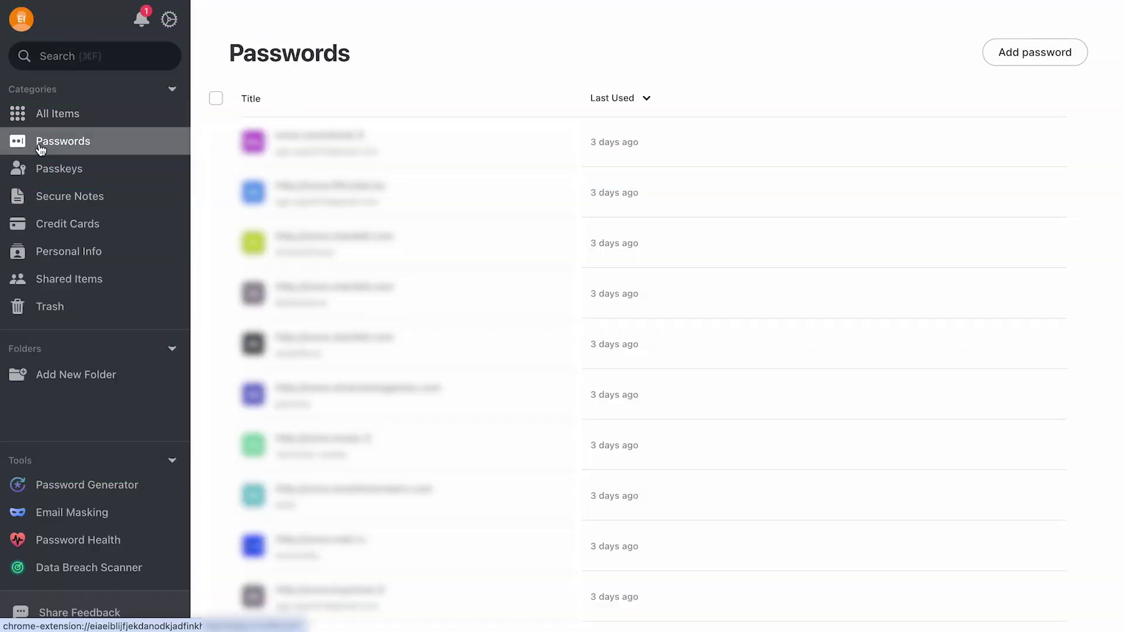
left_click(69, 170)
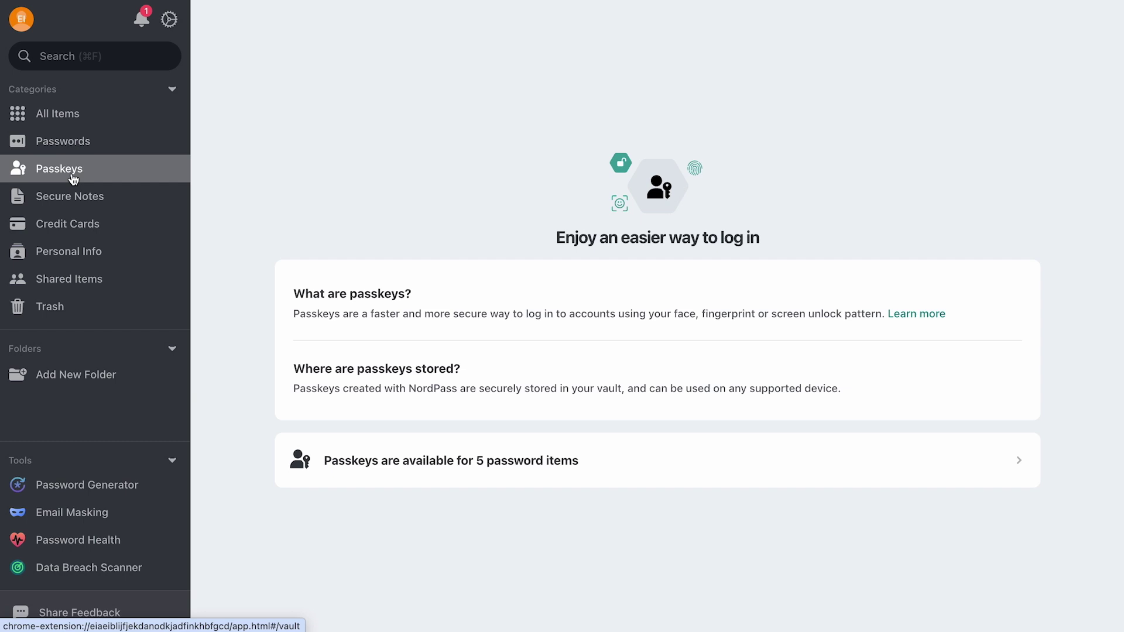
left_click(94, 227)
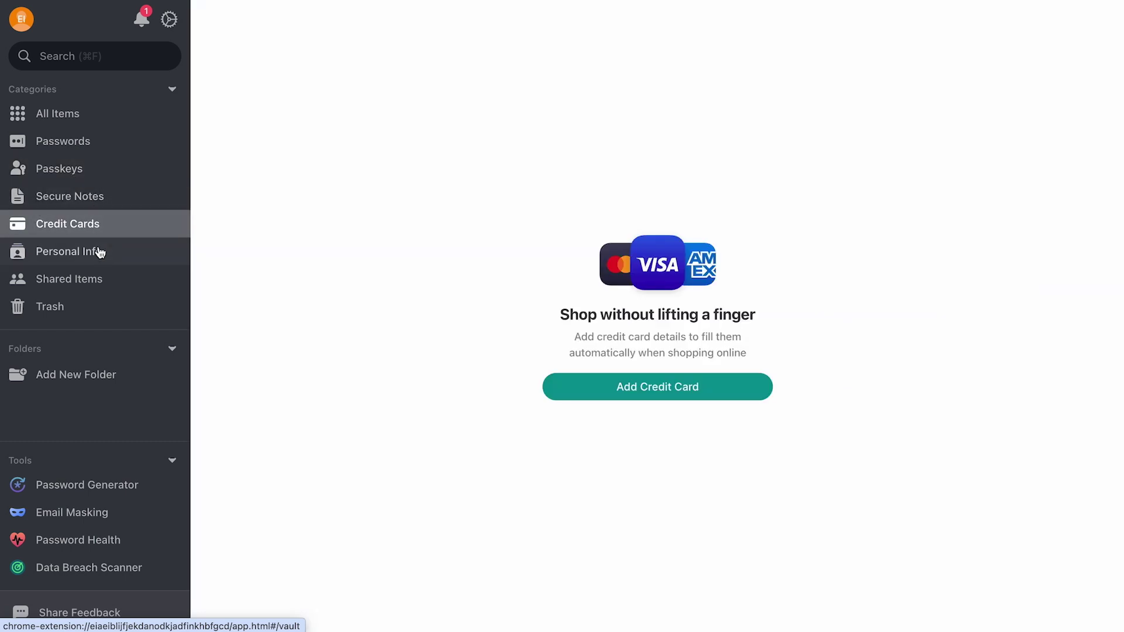
left_click(100, 253)
left_click(85, 193)
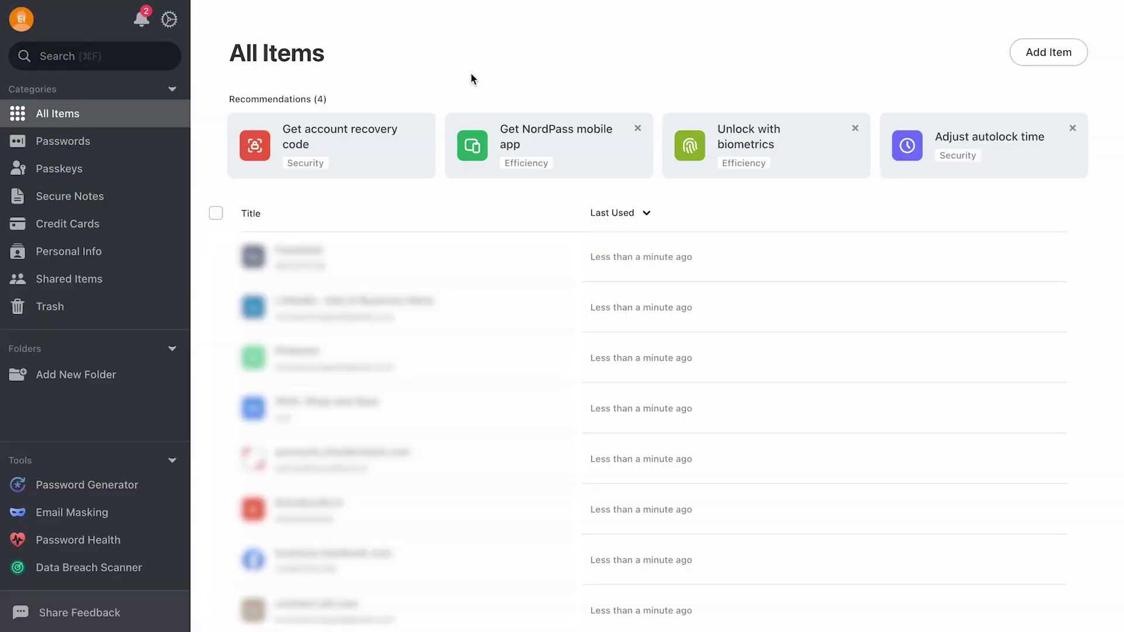
Step: Start a 'My info' personal info item with the contact's full name, e-mail and phone number
left_click(1035, 69)
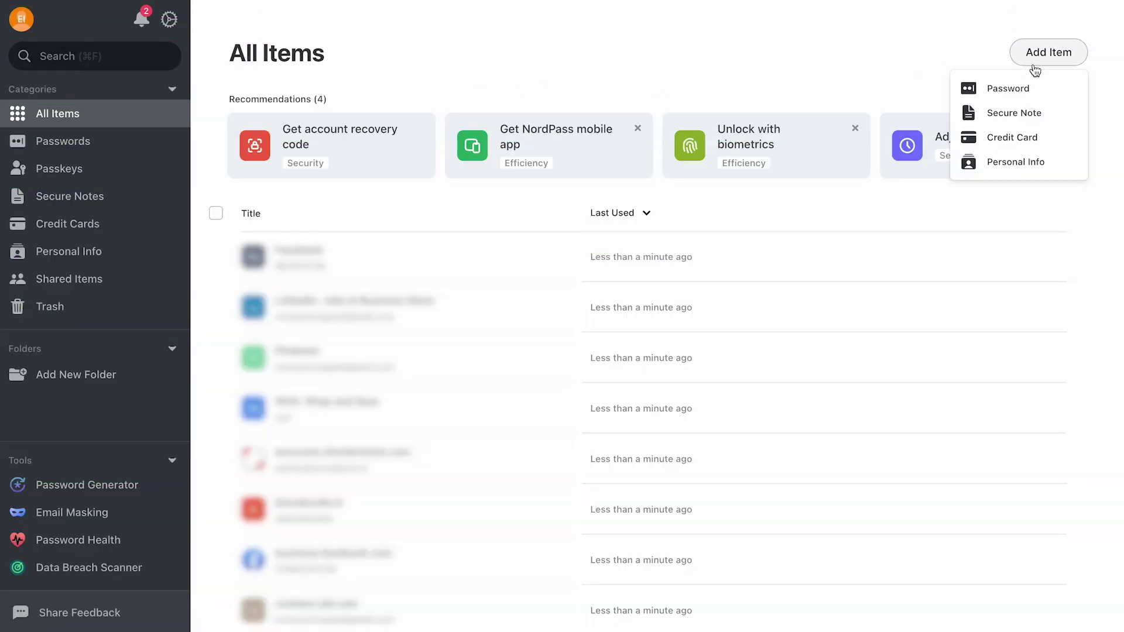
left_click(1015, 161)
type("My info")
key("Tab")
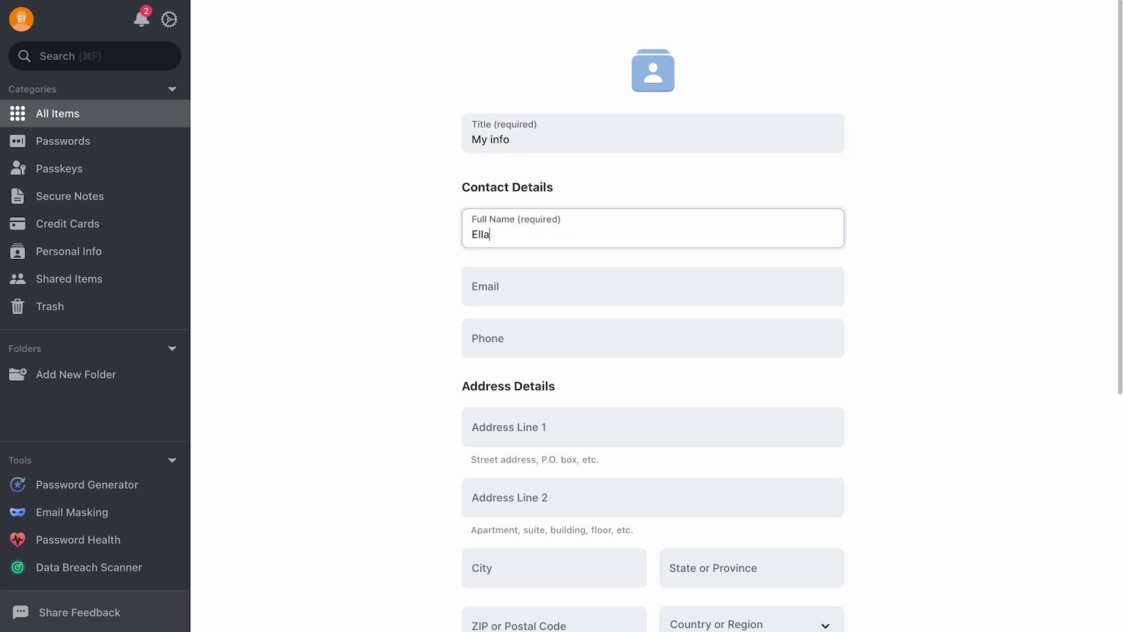
left_click(524, 278)
left_click(517, 345)
type("+1234")
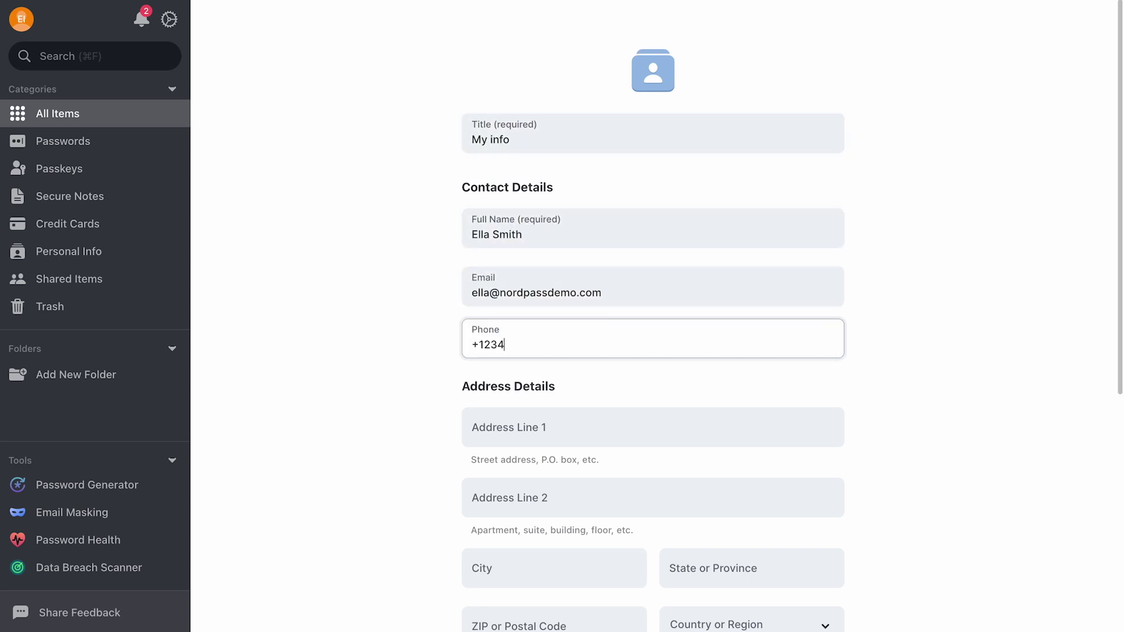
type("57890")
Step: Fill in the street address, city and state, set the country to Bermuda, and save
scroll(519, 301, "down", 3)
left_click(519, 296)
type("Street 1, 2638")
key("Tab")
type("City")
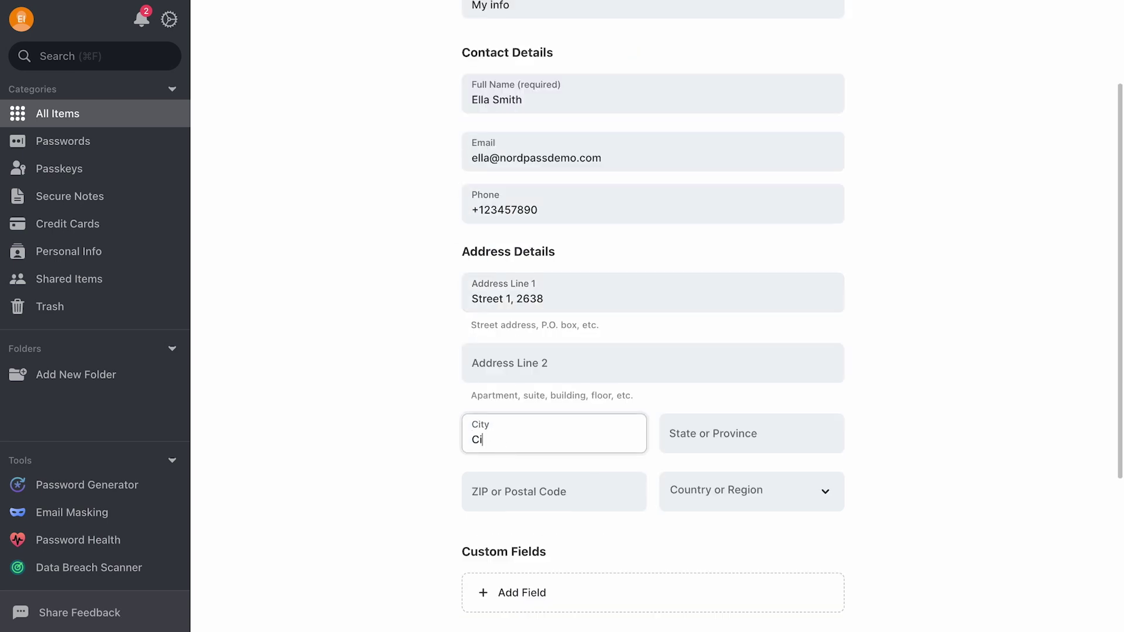
key("Tab")
type("State9090")
left_click(726, 365)
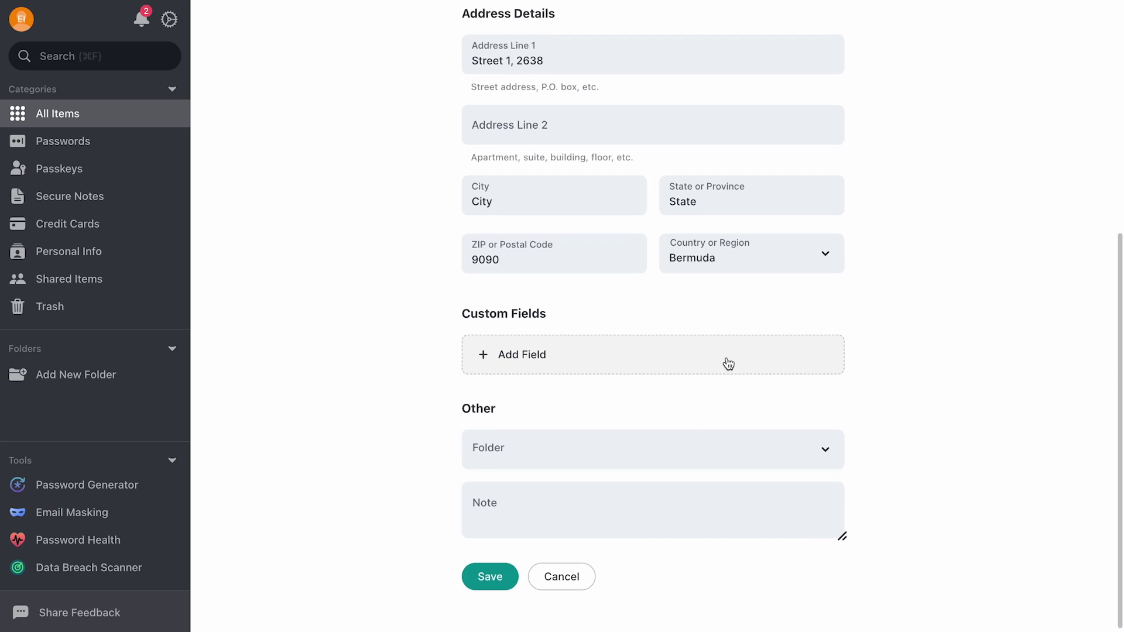
left_click(490, 577)
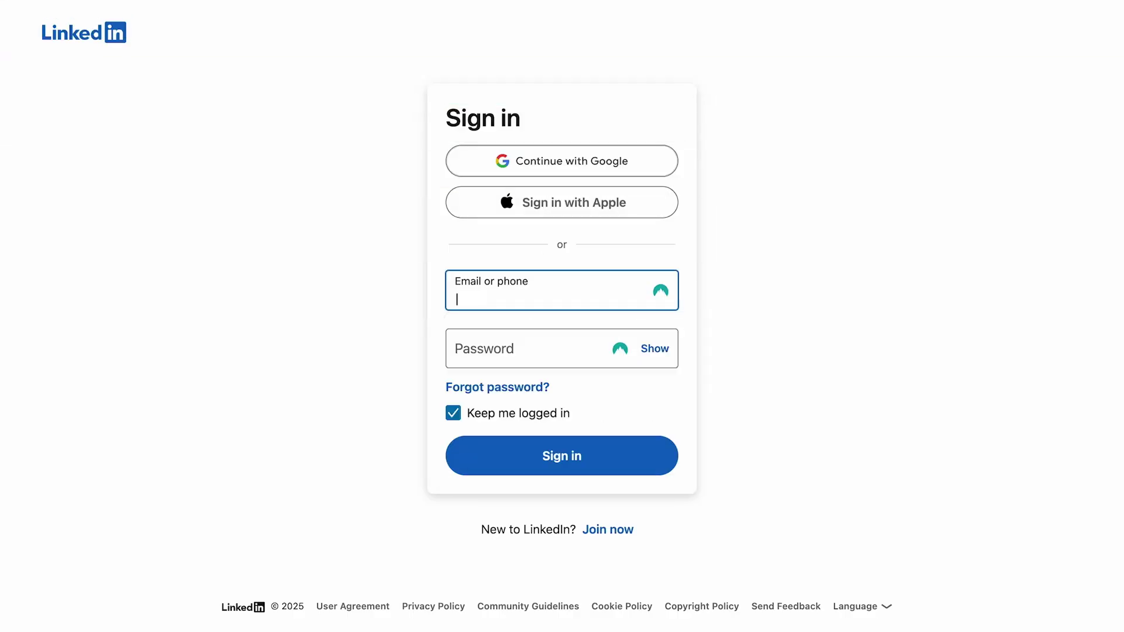
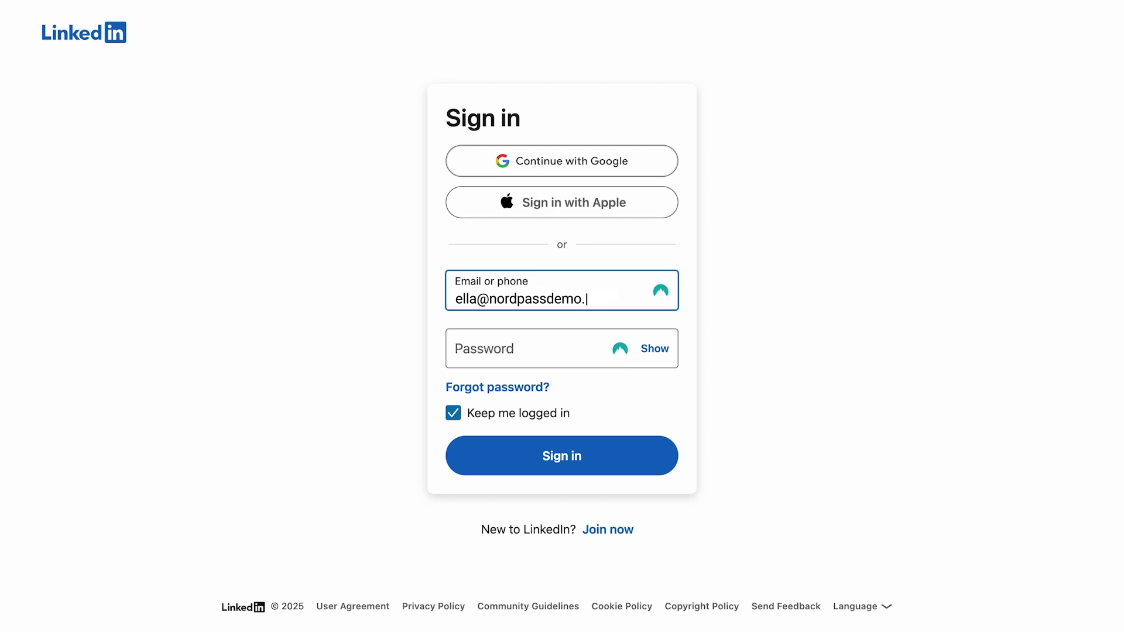
Step: Sign in to LinkedIn, save that login to NordPass, then log in to Instagram with saved credentials
key("Tab")
type("••••••••")
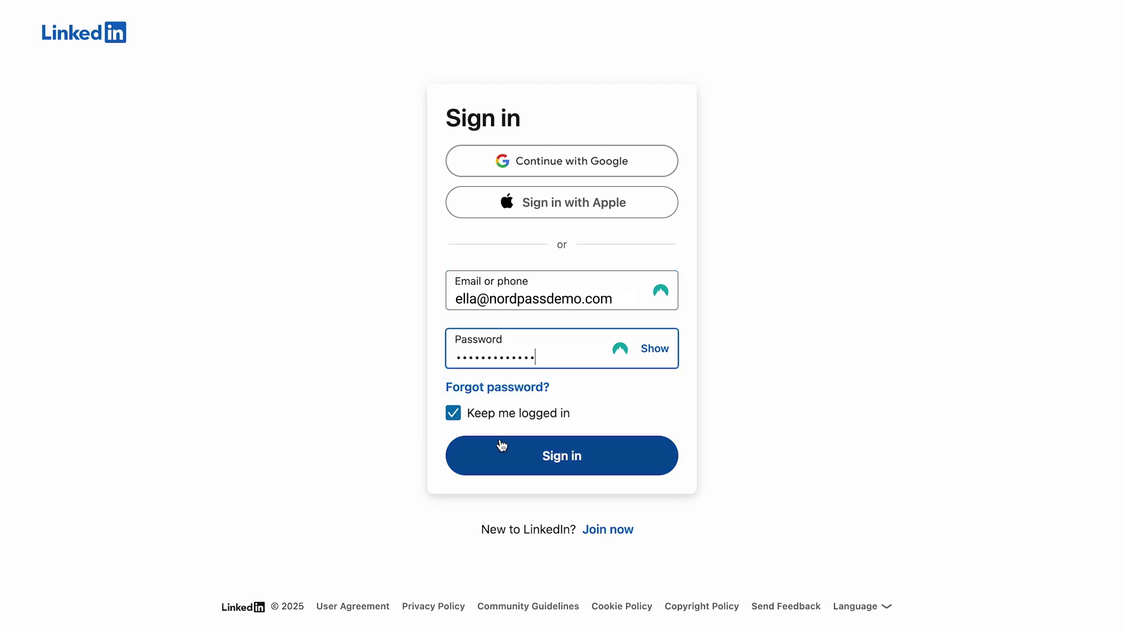
left_click(502, 454)
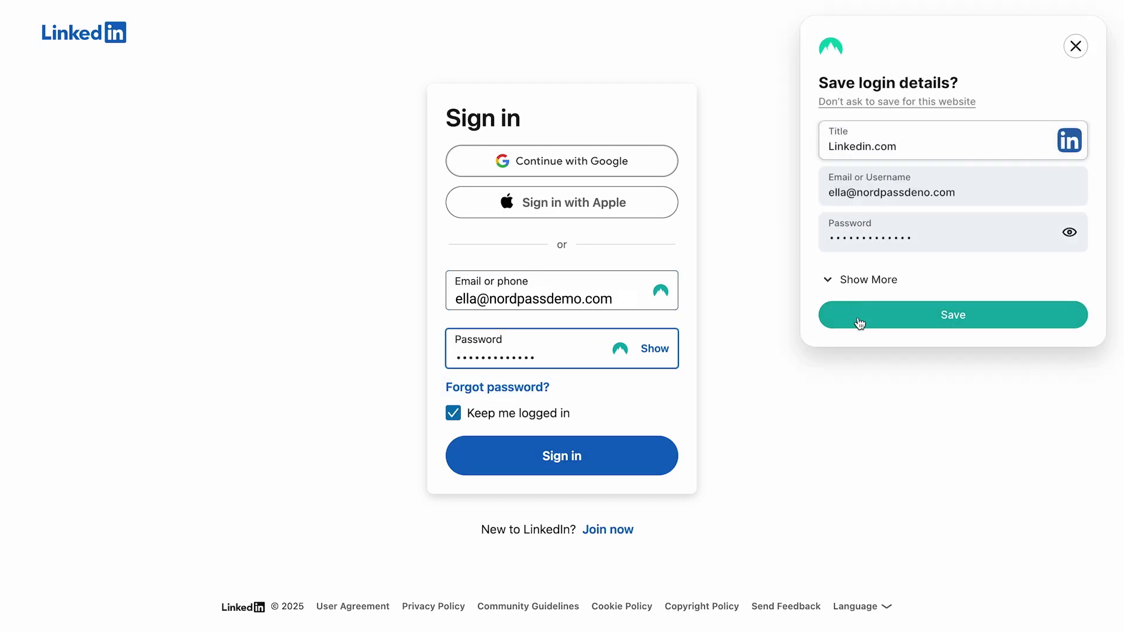
left_click(859, 323)
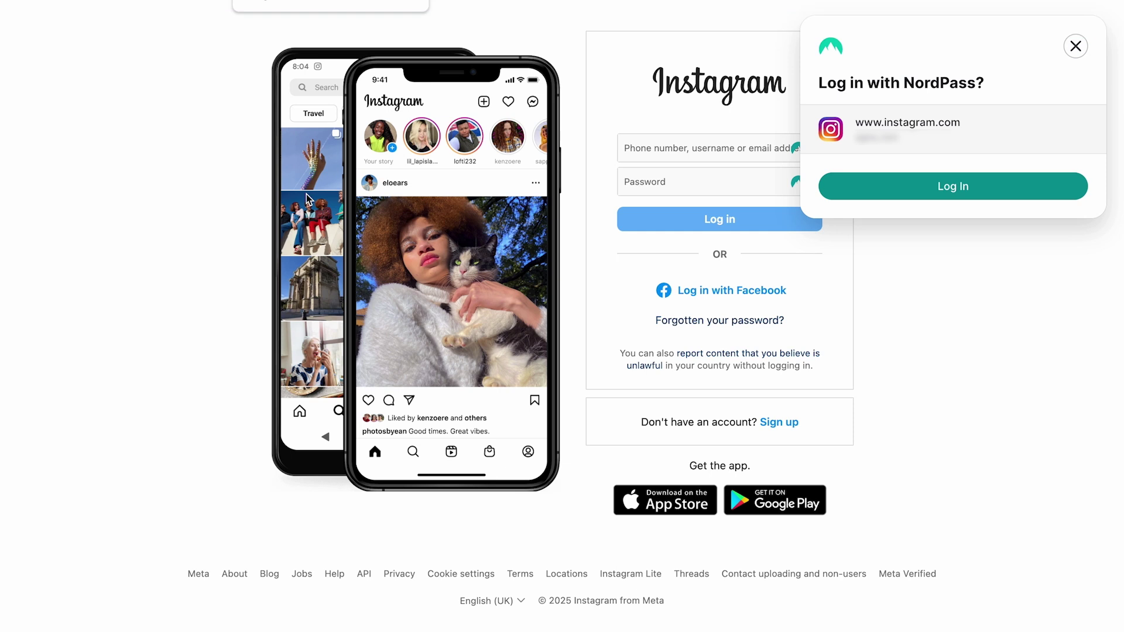
left_click(1013, 192)
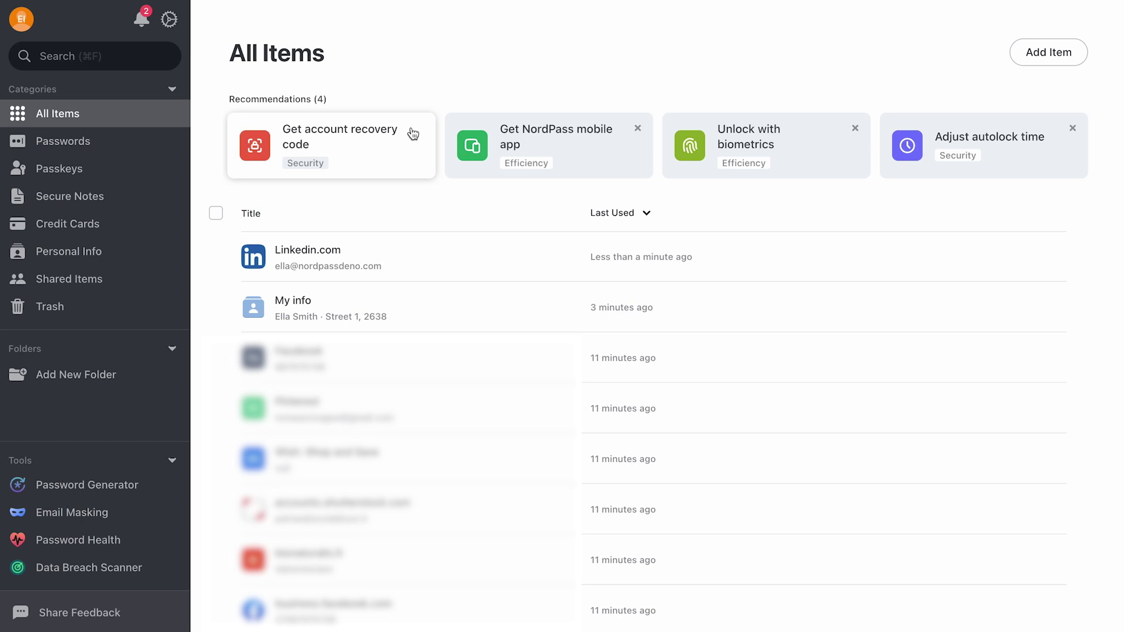
Step: From Settings, get the account recovery code after confirming the master password, then close it
left_click(168, 20)
scroll(296, 459, "down", 5)
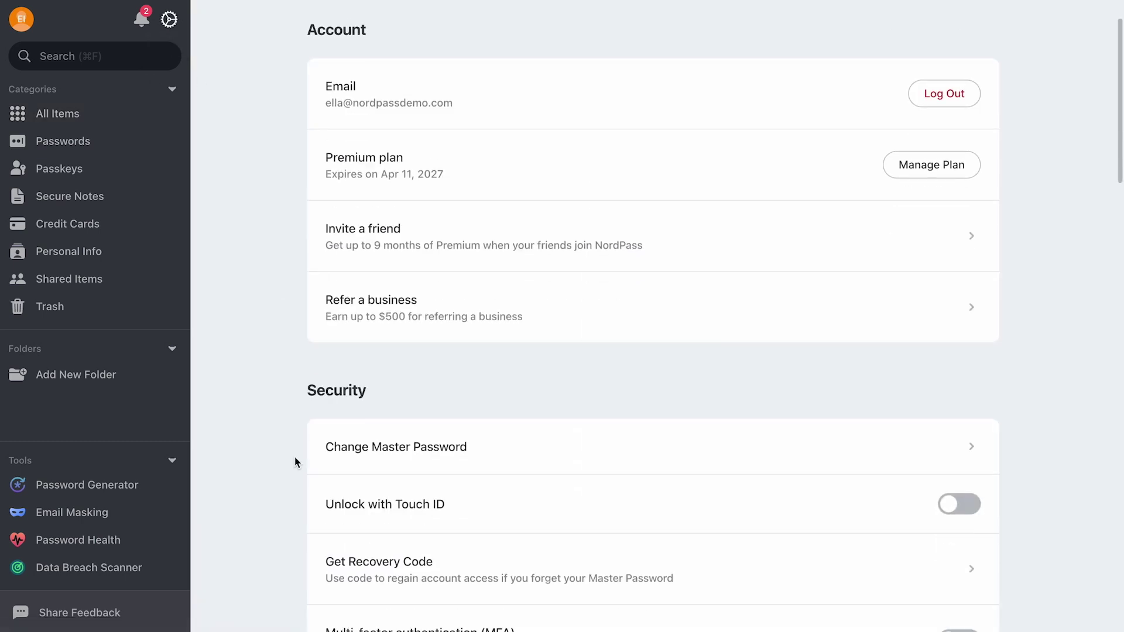
left_click(462, 370)
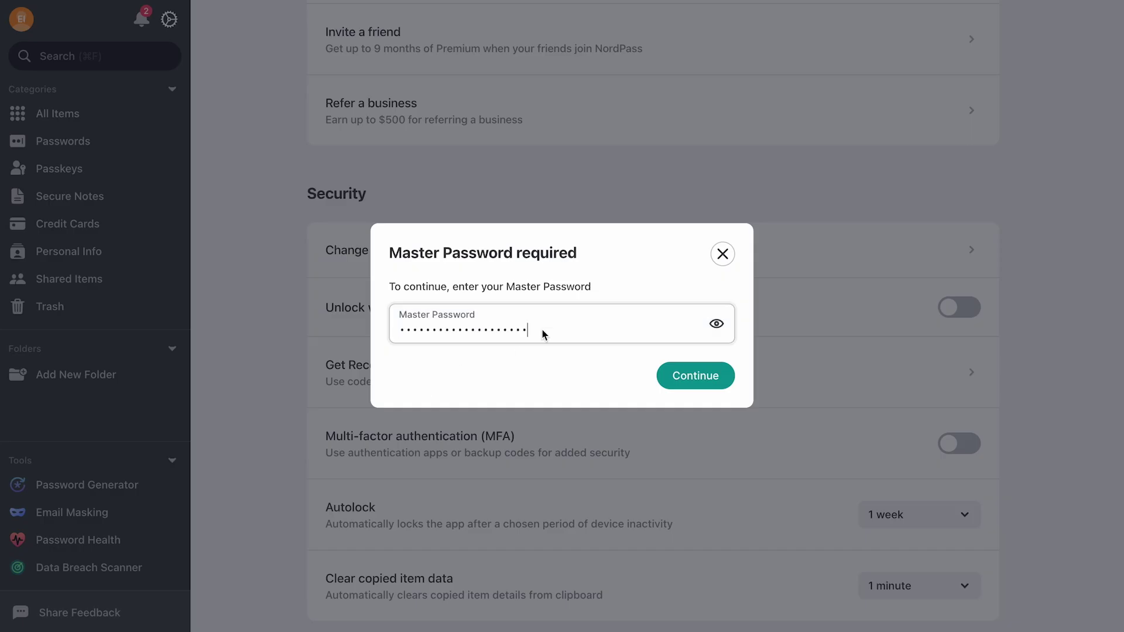
left_click(730, 377)
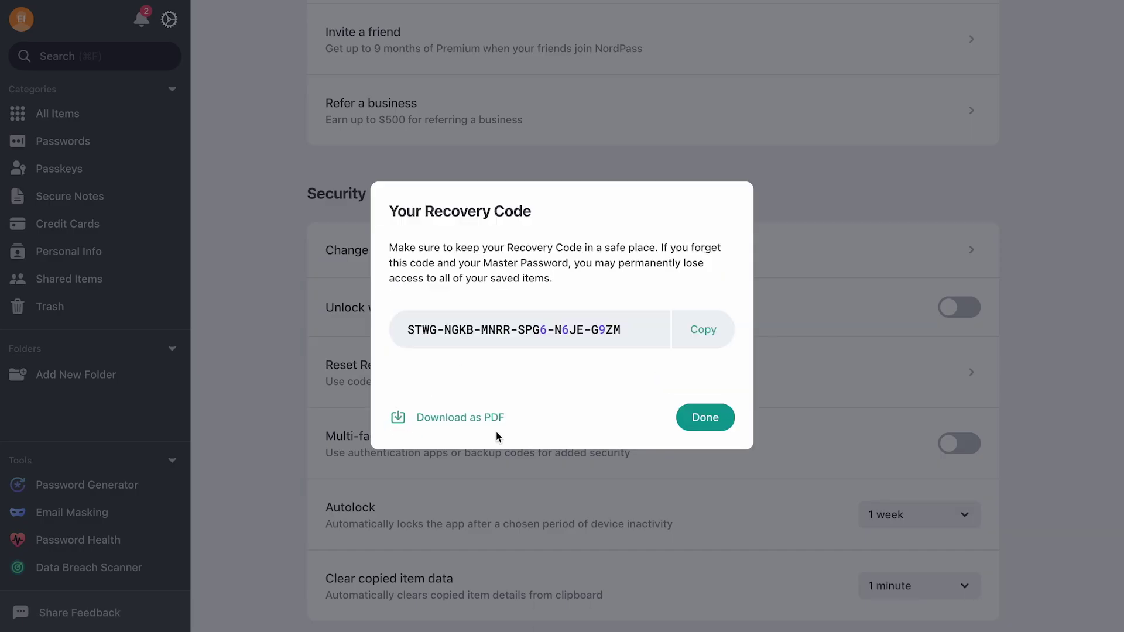
left_click(732, 424)
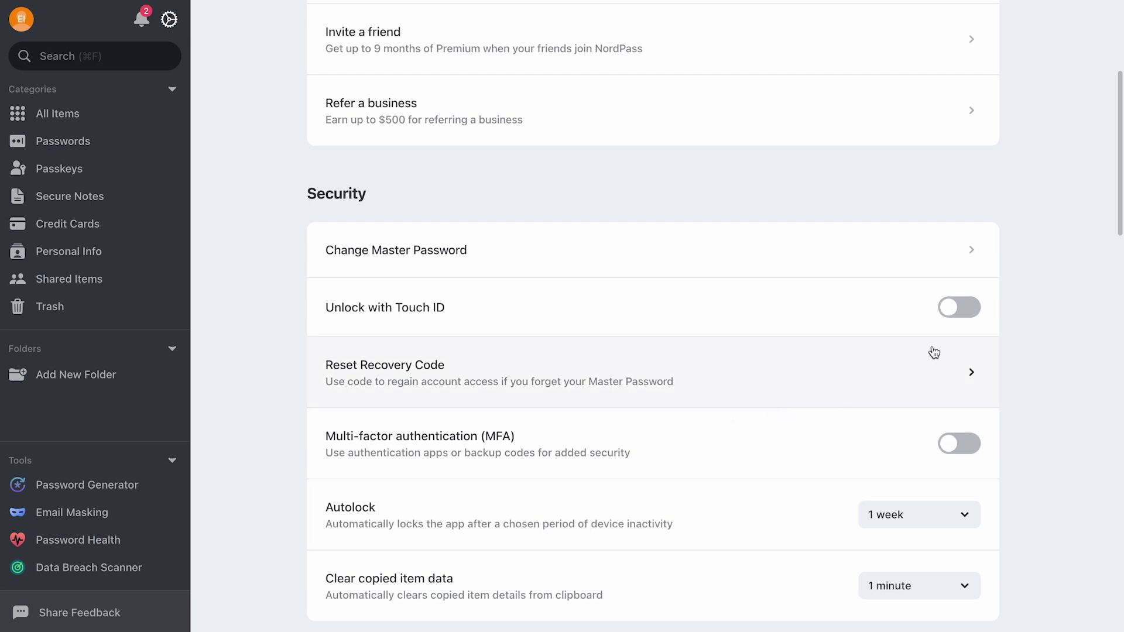
Step: Turn on Unlock with Touch ID, confirming with the master password
left_click(961, 310)
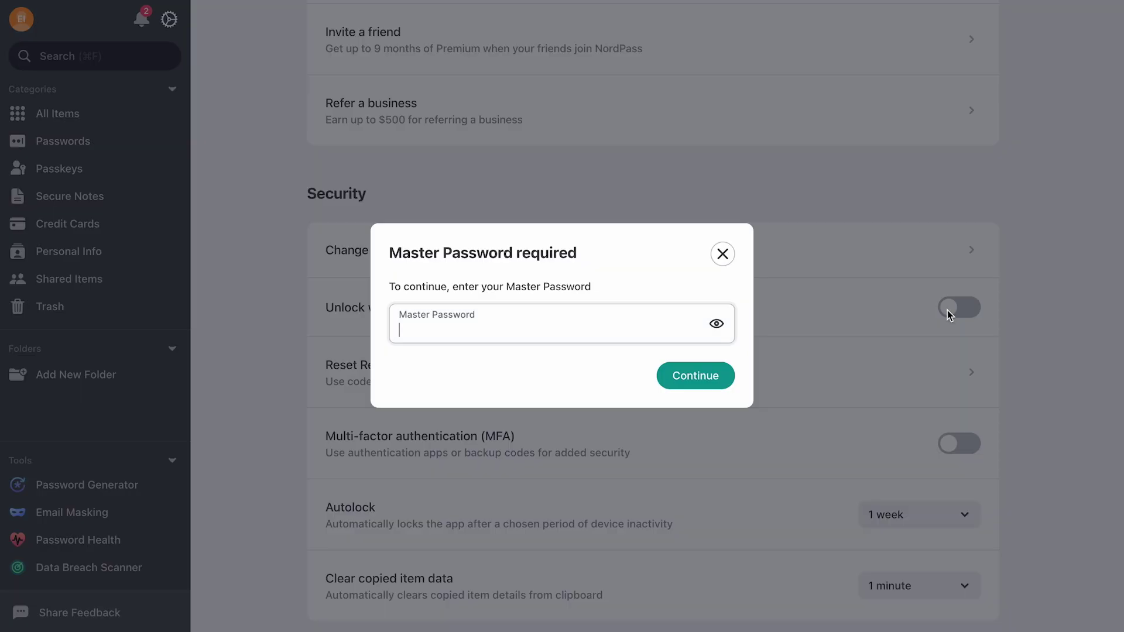
left_click(729, 375)
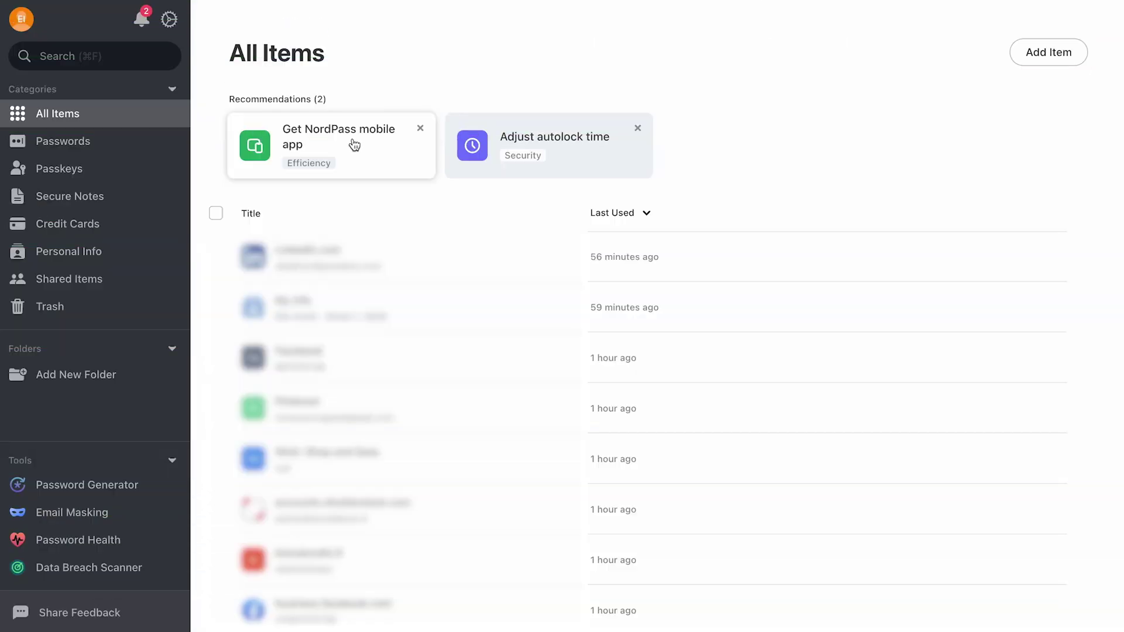
Step: Launch the NordPass iPhone app and submit the account e-mail to start logging in
left_click(354, 144)
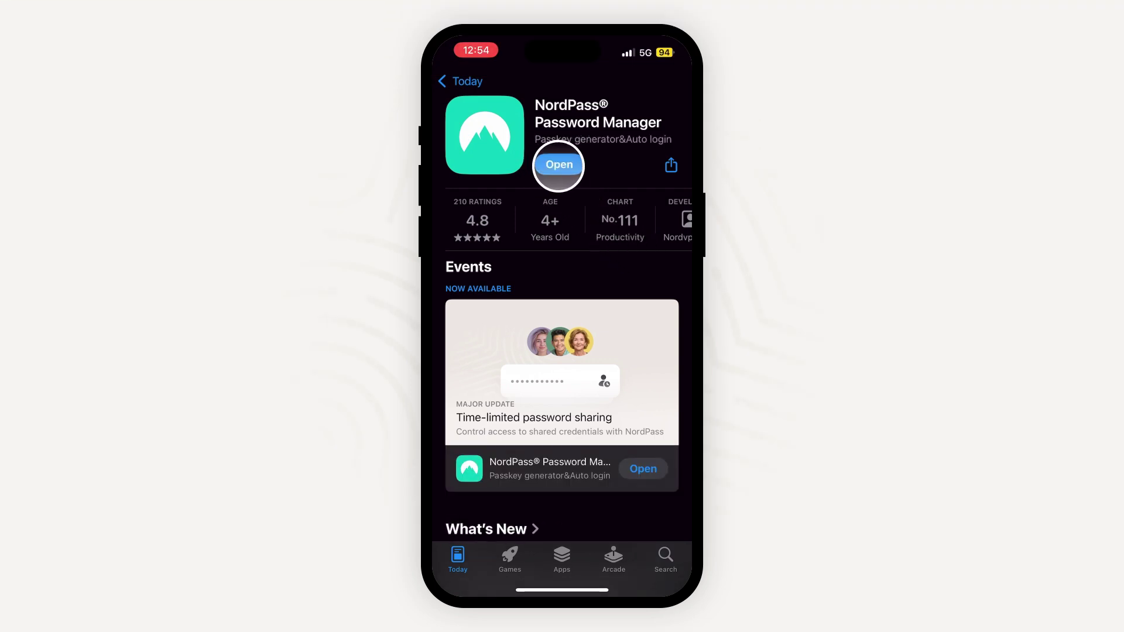
left_click(550, 166)
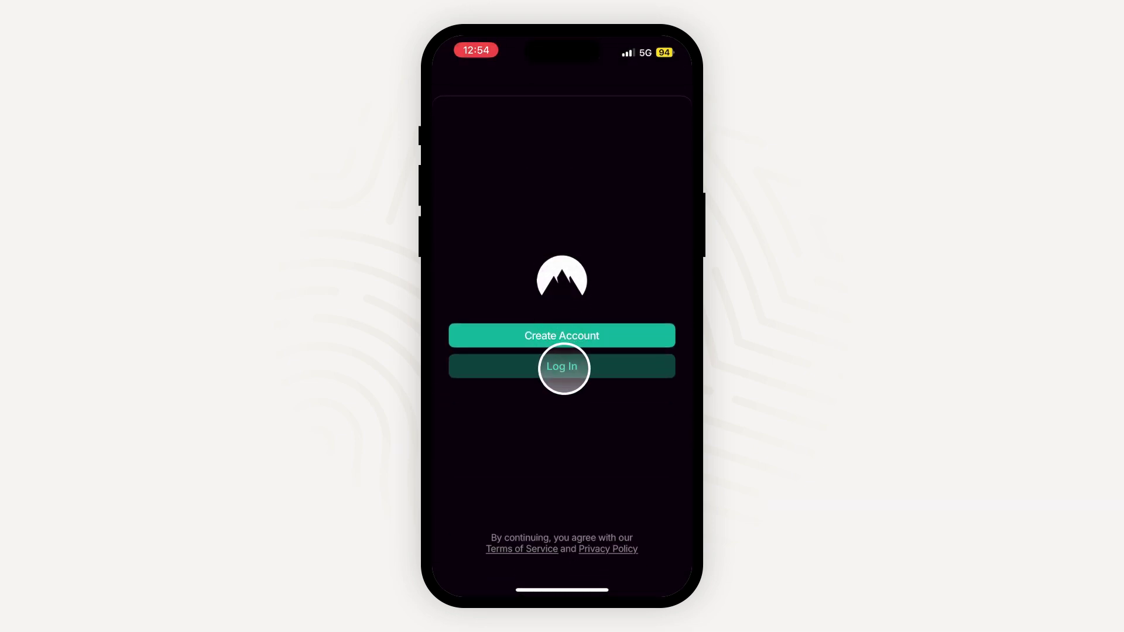
left_click(563, 363)
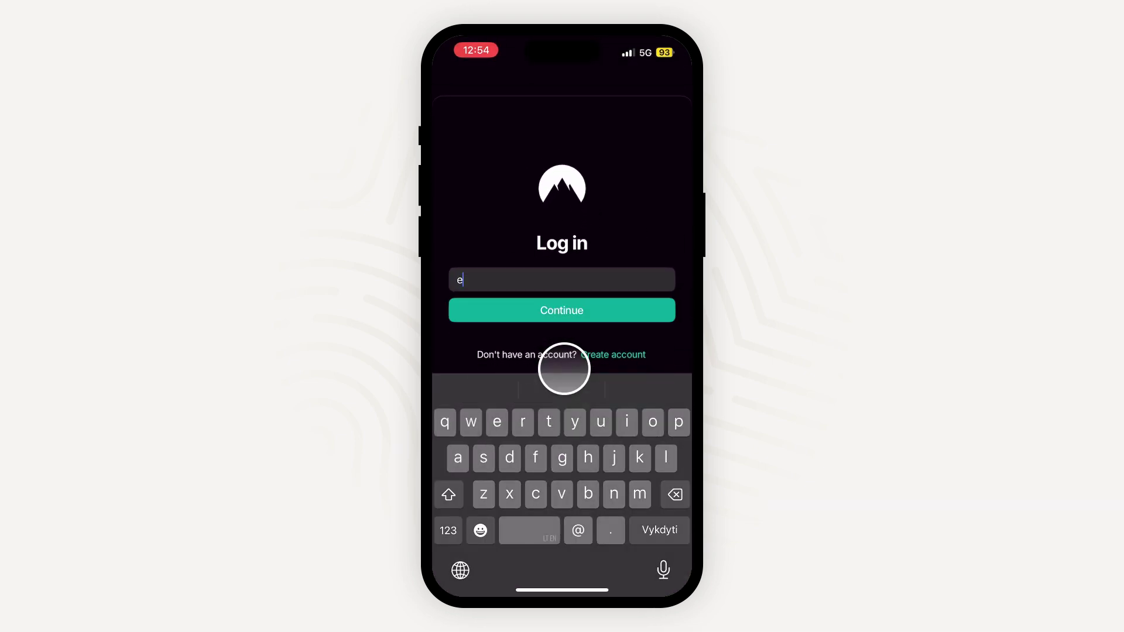
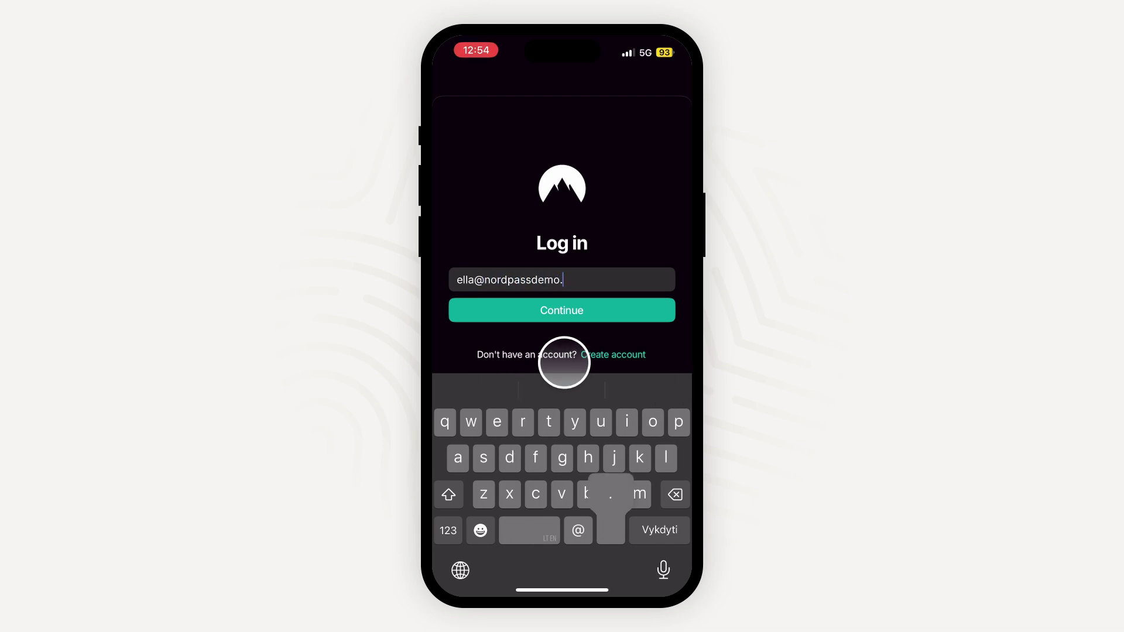
left_click(564, 311)
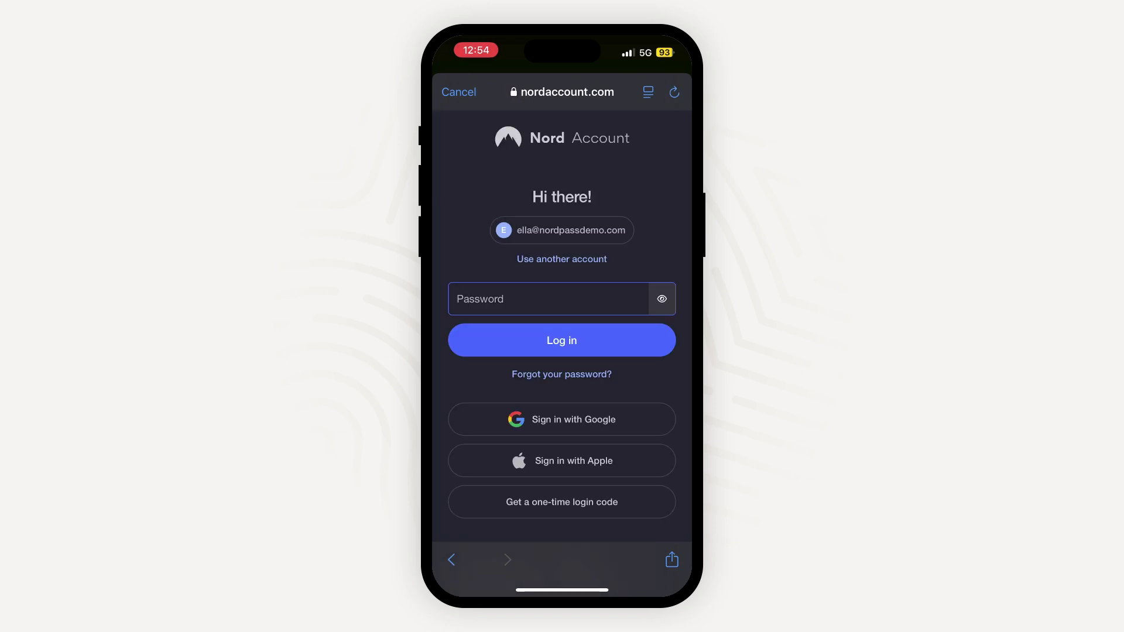
Step: Log in to the Nord Account, unlock the vault with the master password, and keep Face ID on
left_click(553, 299)
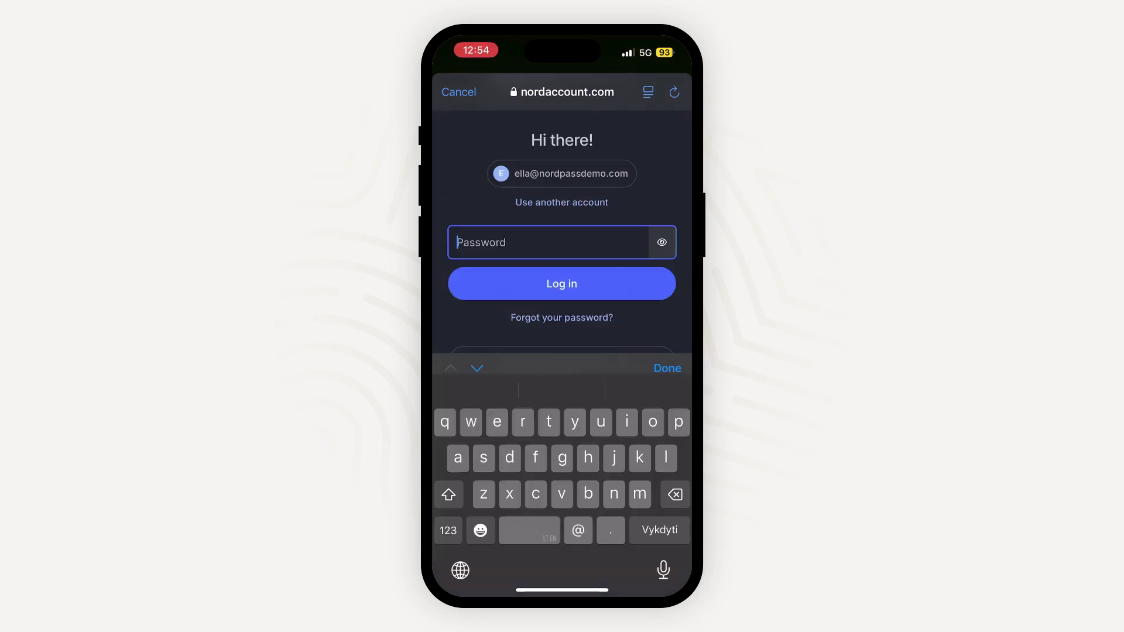
left_click(559, 284)
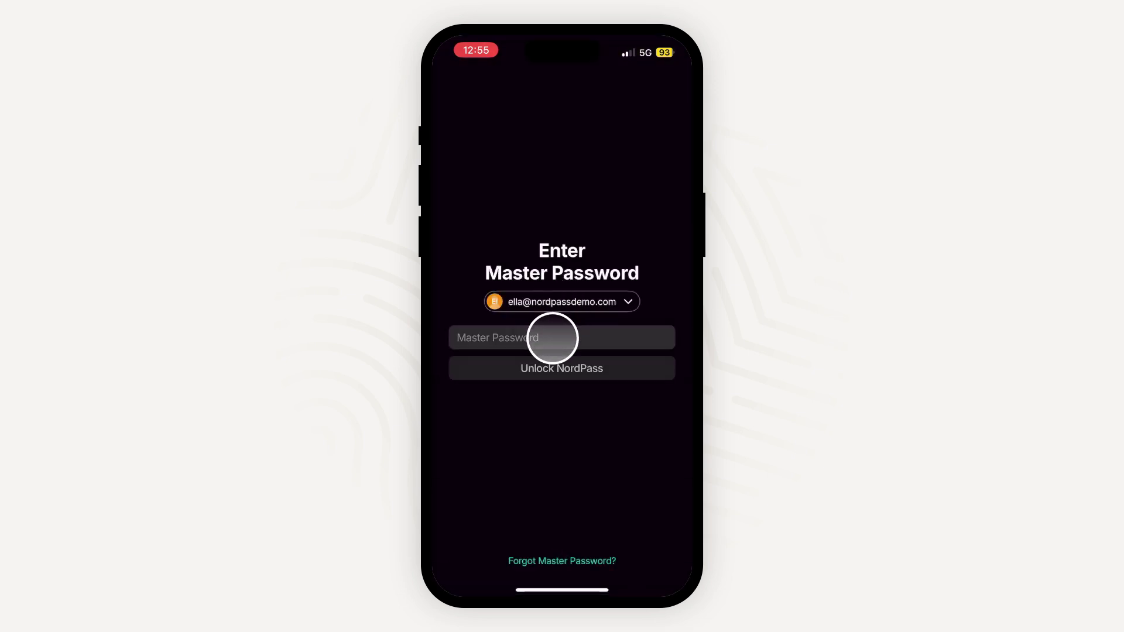
left_click(552, 335)
type("******")
left_click(552, 336)
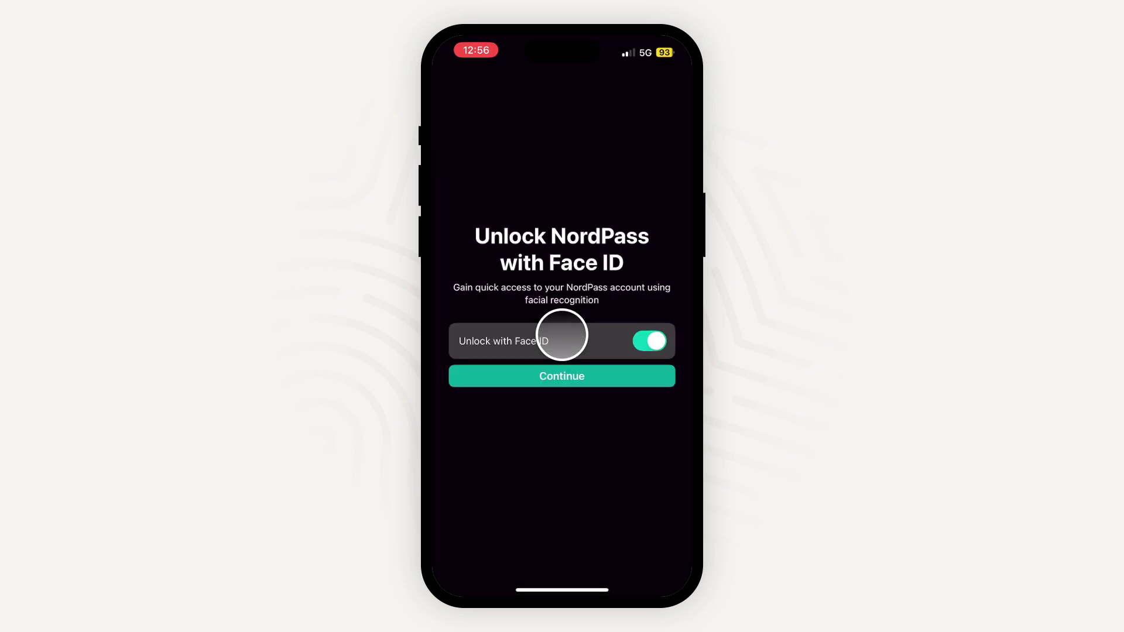
left_click(562, 376)
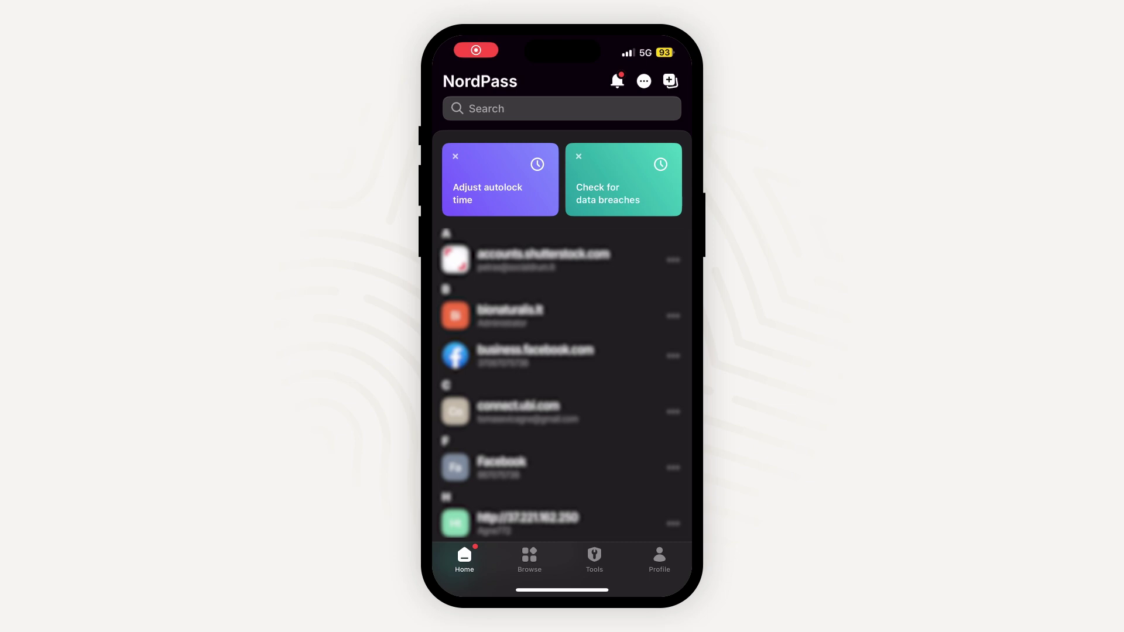
Step: Open Chrome's Password Manager settings on the iPhone
left_click_drag(562, 588, 620, 321)
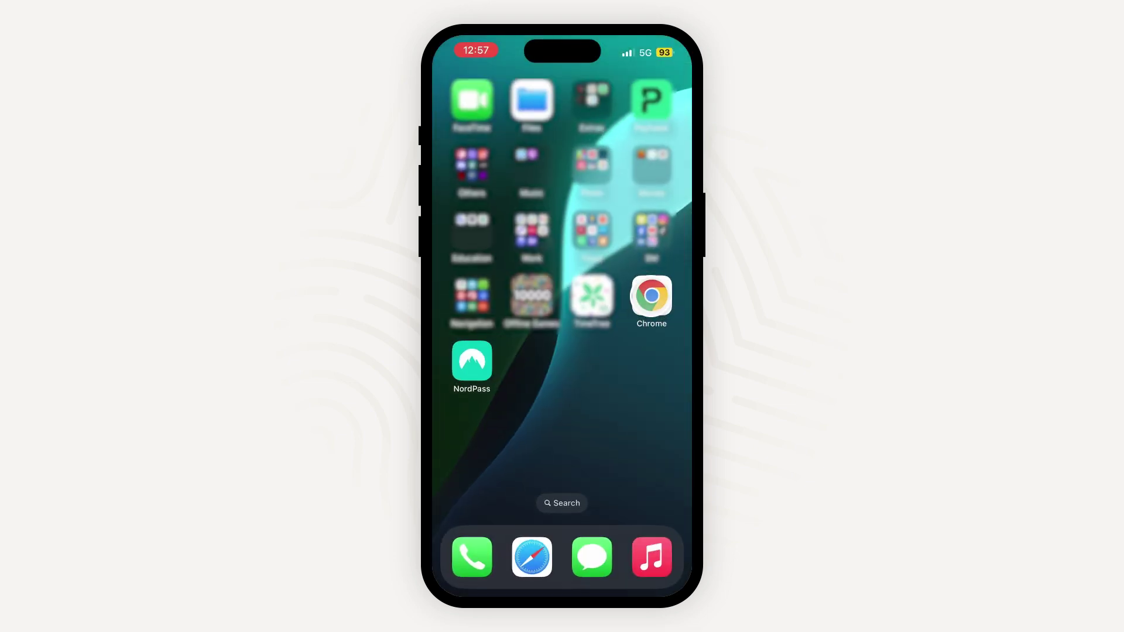
left_click(649, 296)
left_click(664, 559)
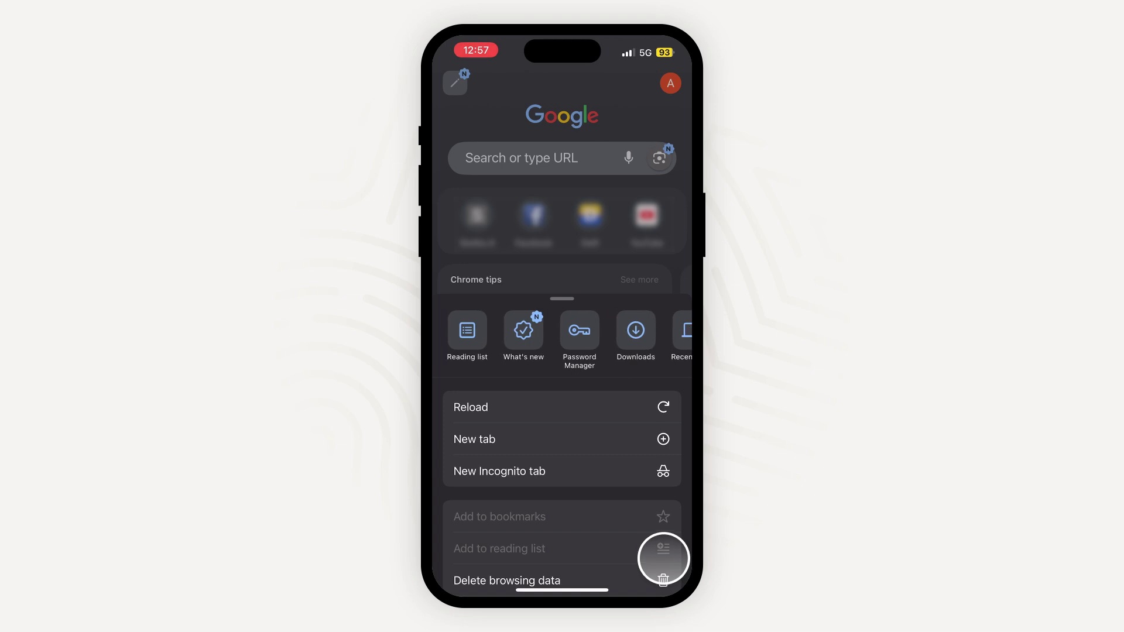
left_click(577, 329)
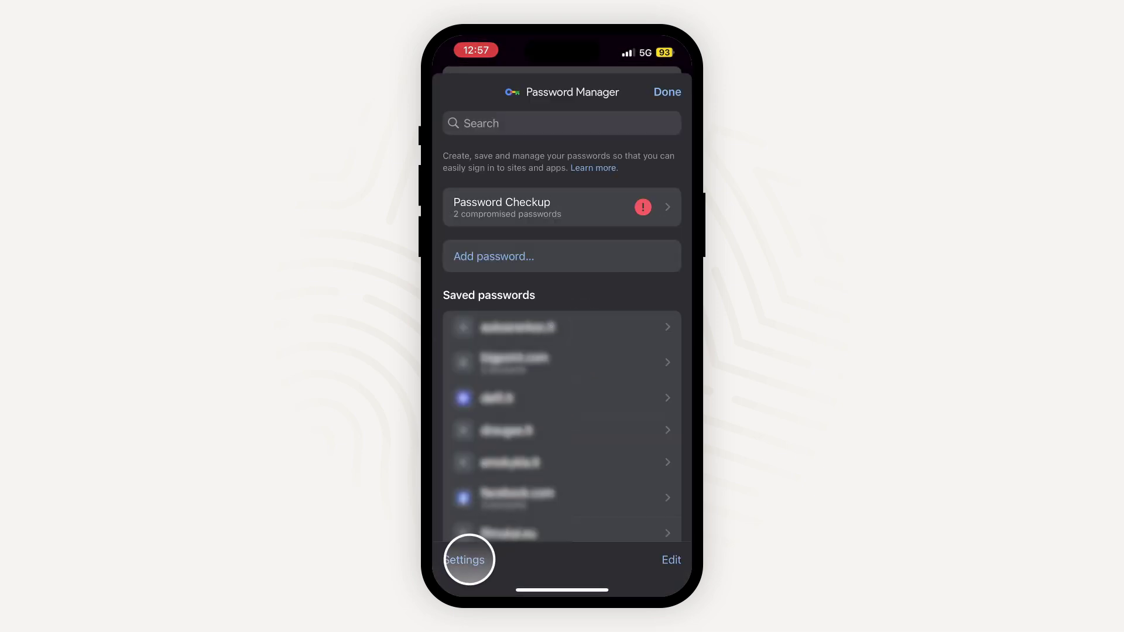
left_click(467, 559)
Step: Export Chrome's saved passwords and import the 51 found logins into NordPass
left_click(522, 327)
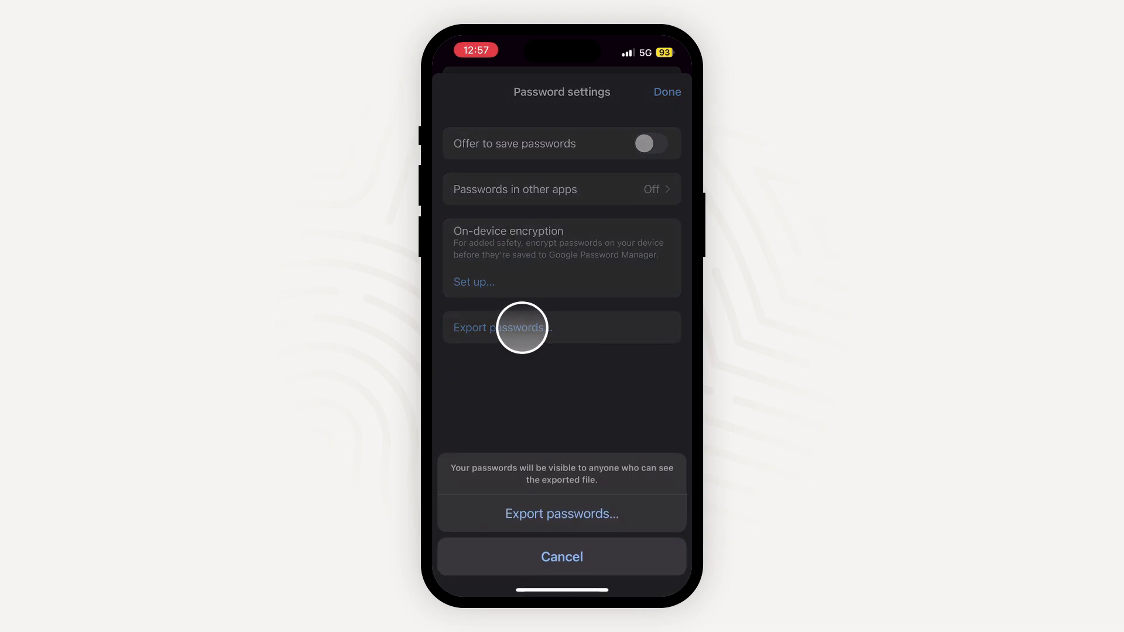
left_click(564, 510)
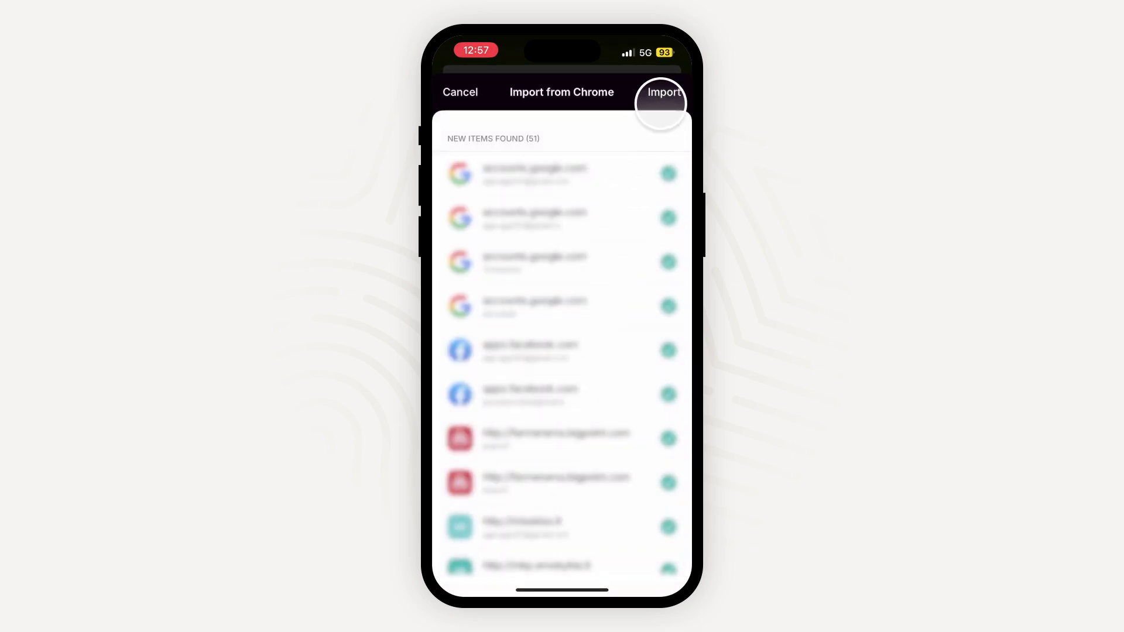
left_click(664, 92)
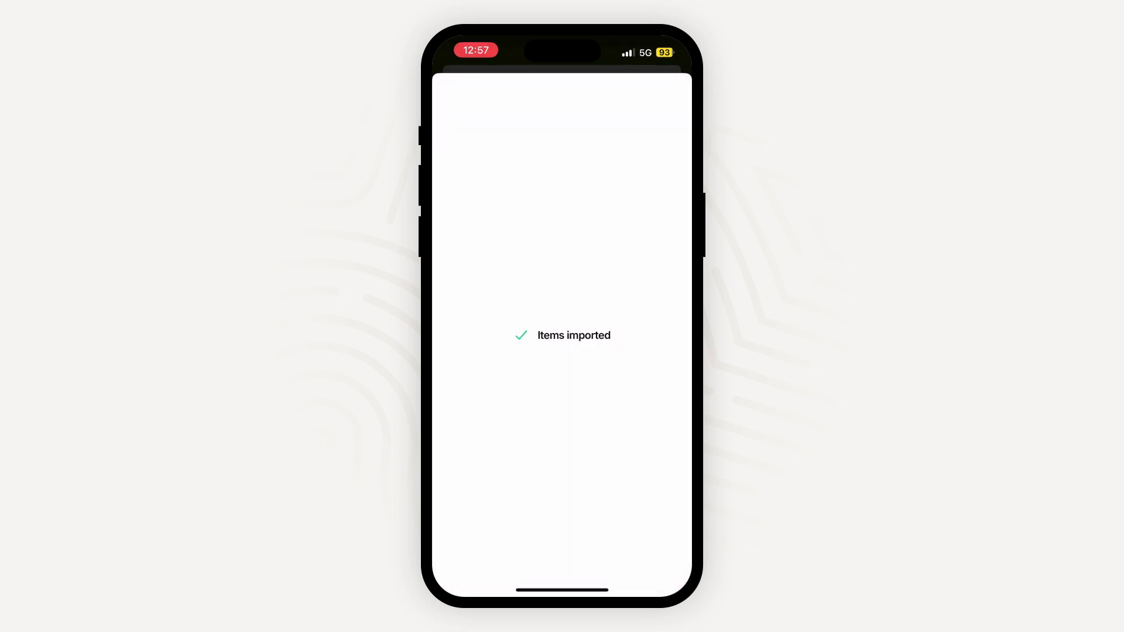
left_click_drag(609, 590, 456, 590)
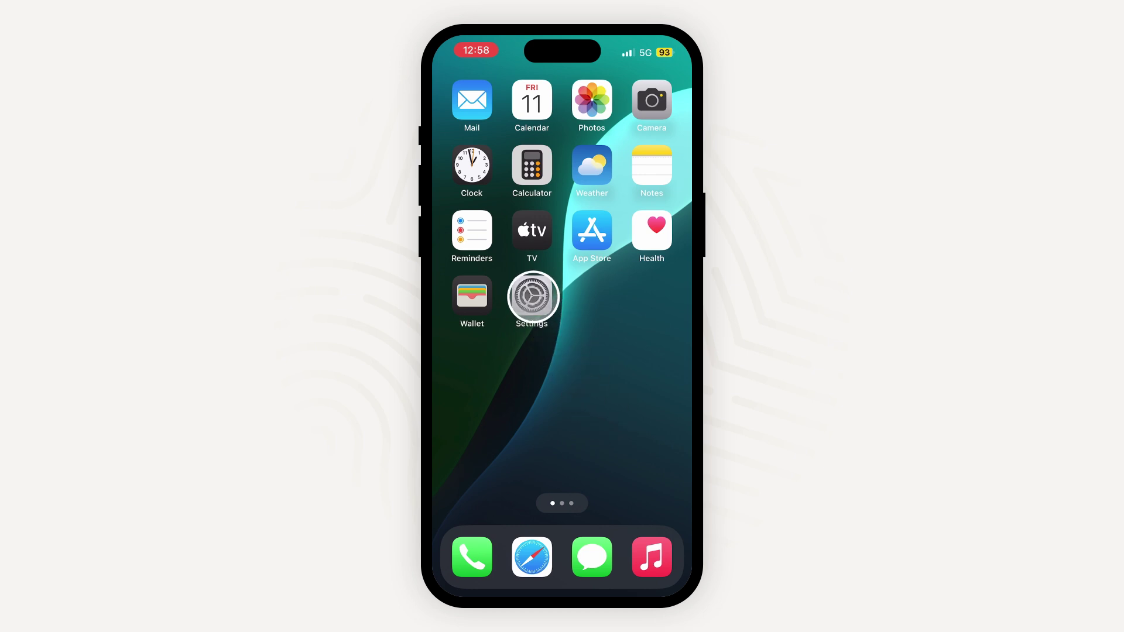
Step: Check under Settings > General > AutoFill & Passwords that NordPass is enabled as the autofill source
left_click(532, 296)
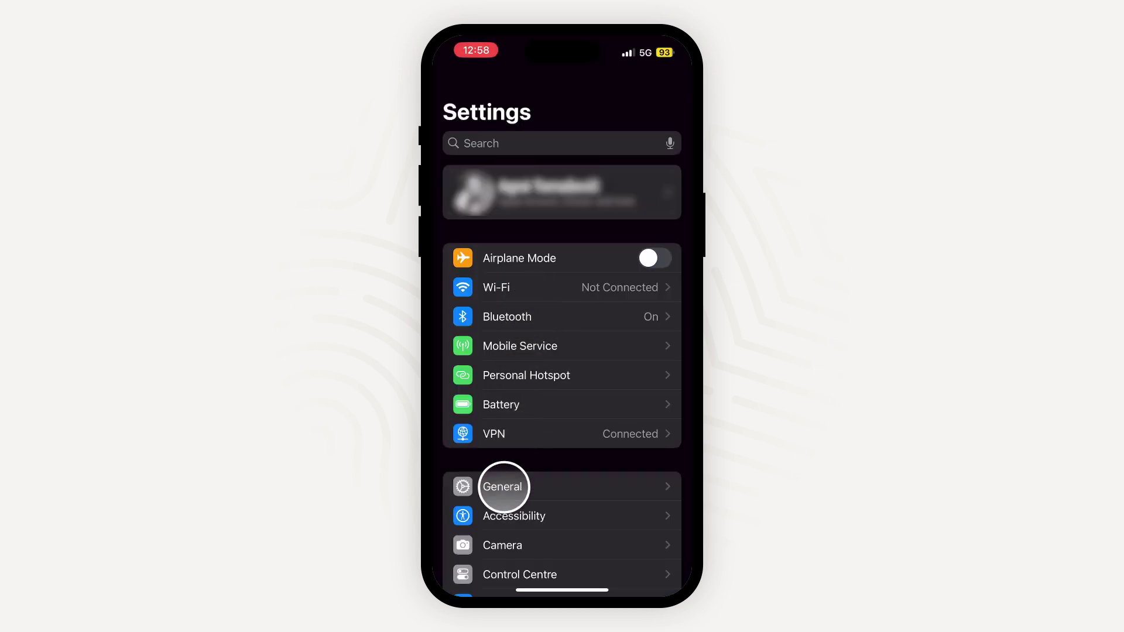
left_click(502, 487)
scroll(514, 481, "down", 3)
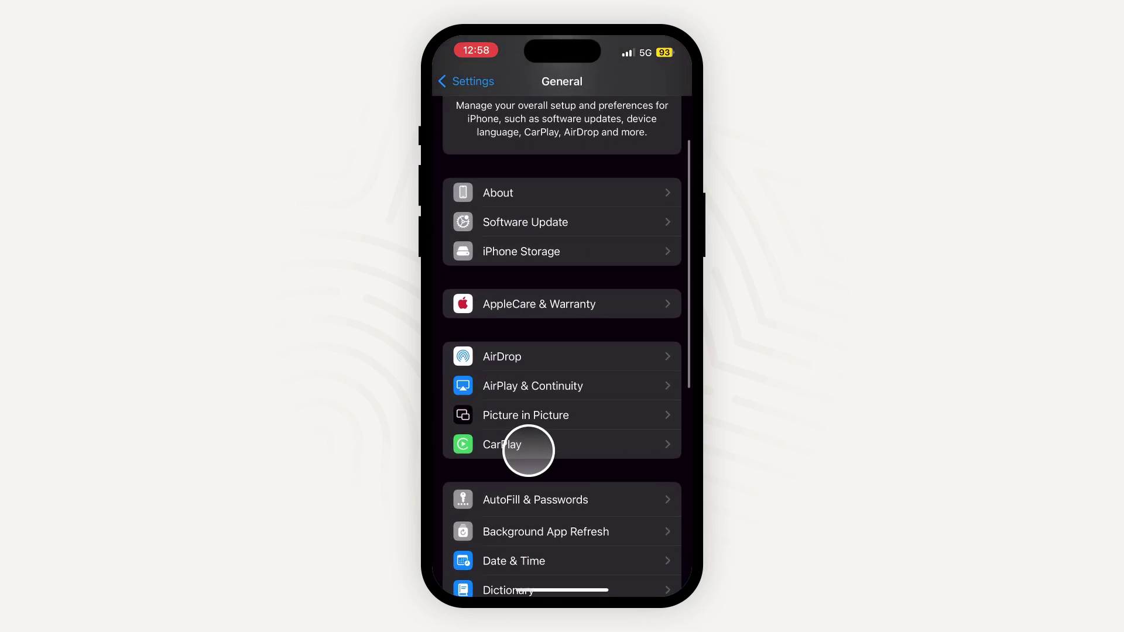
left_click(549, 420)
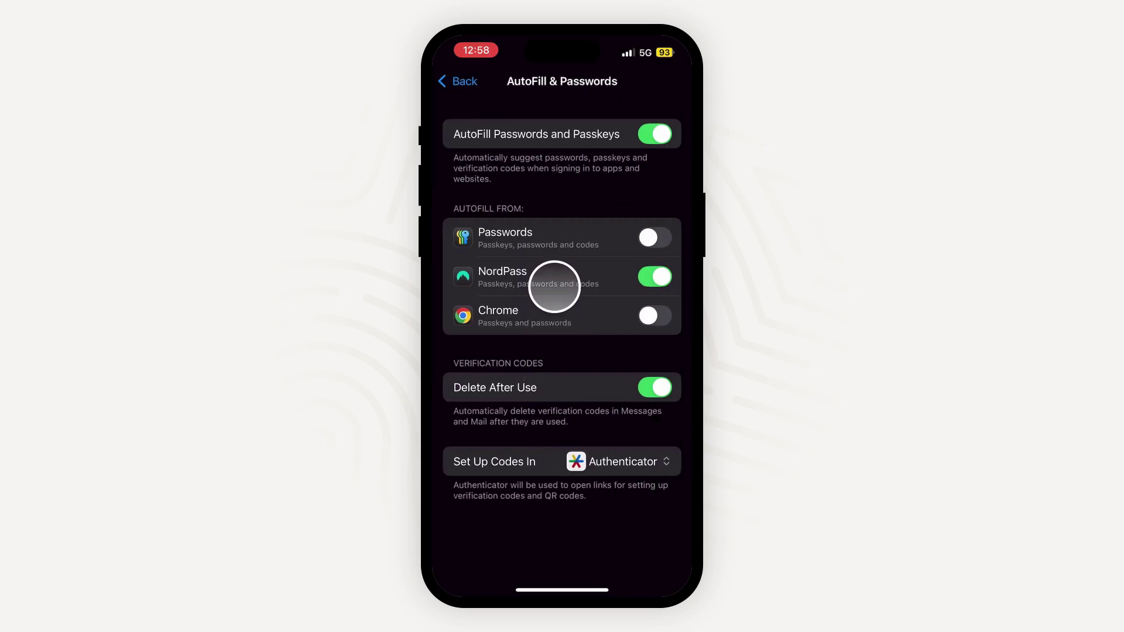
left_click(554, 275)
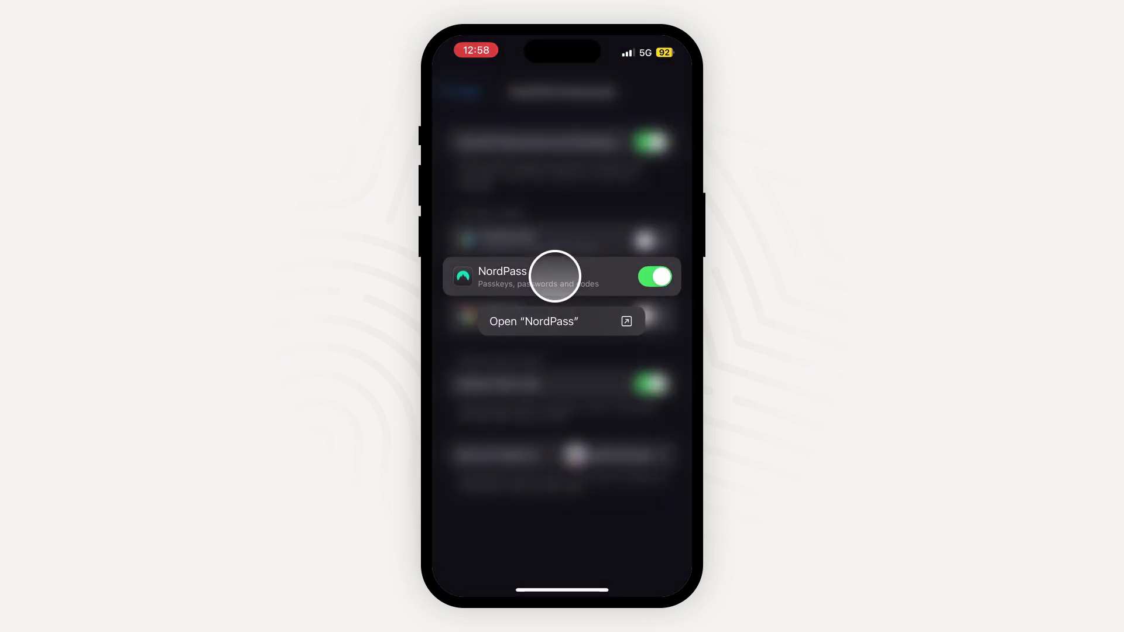
left_click(554, 276)
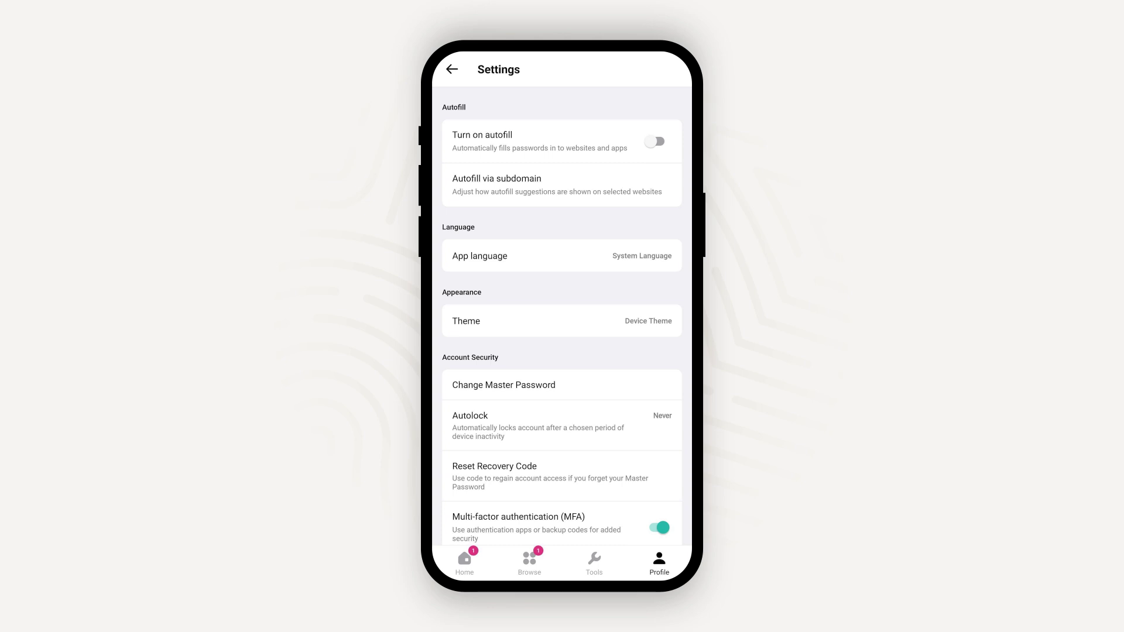
Step: Switch on NordPass as an Android autofill service and confirm it is trusted
left_click(654, 141)
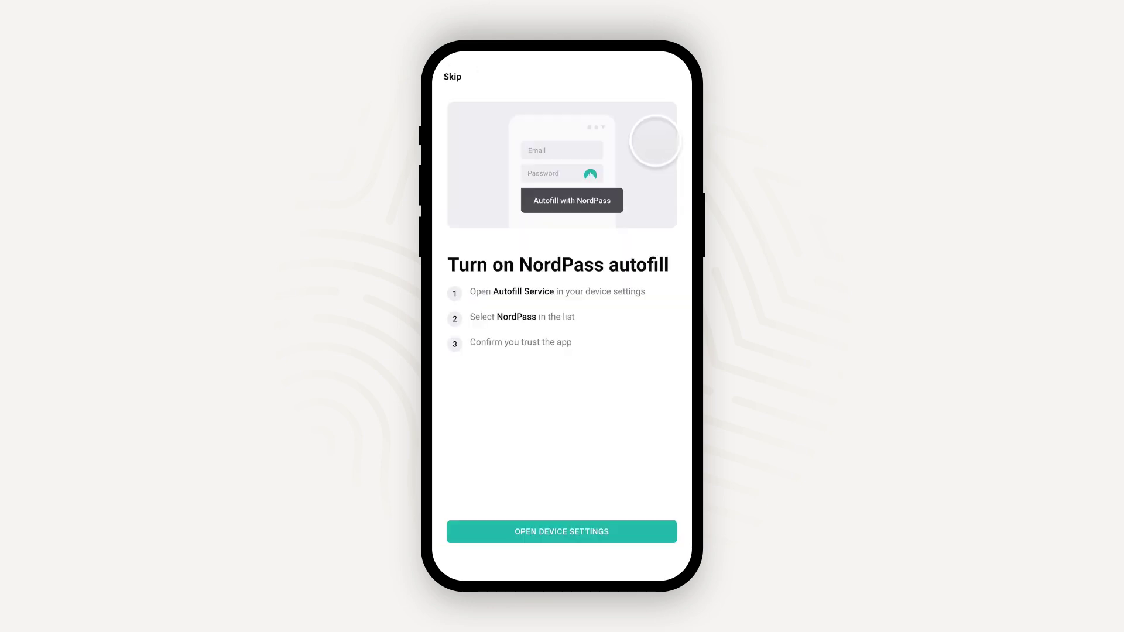
left_click(562, 531)
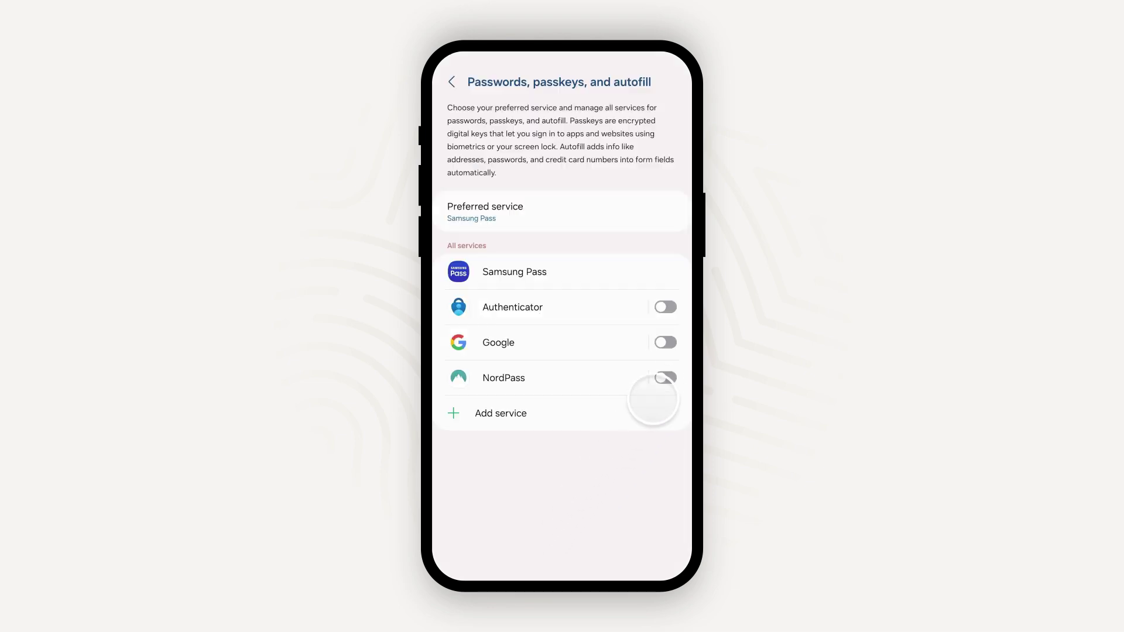
left_click(665, 377)
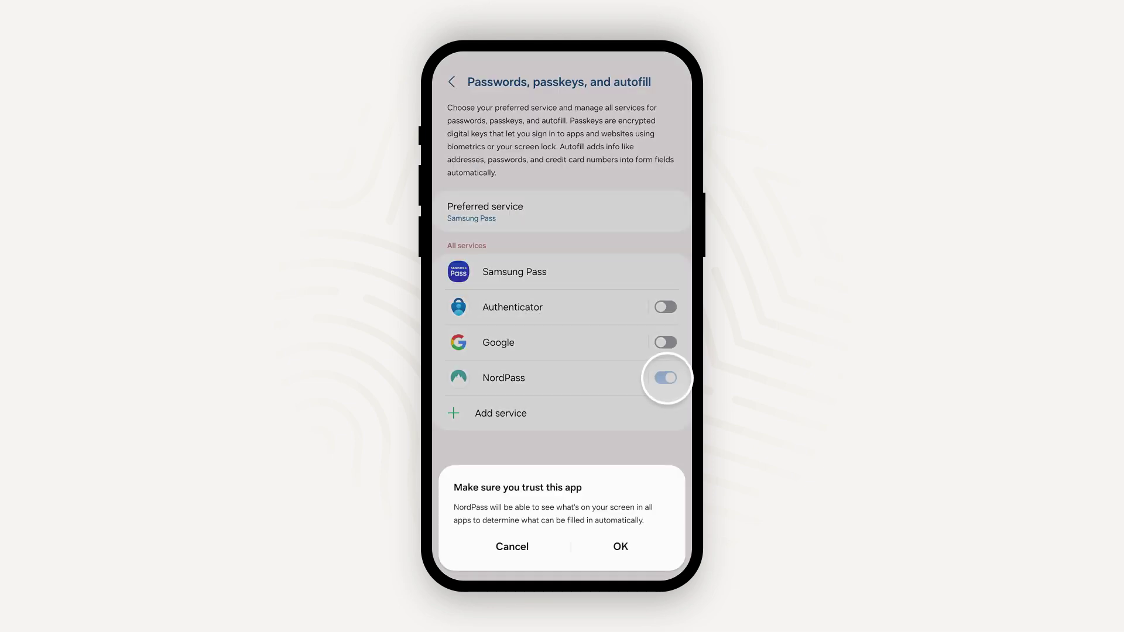
left_click(619, 545)
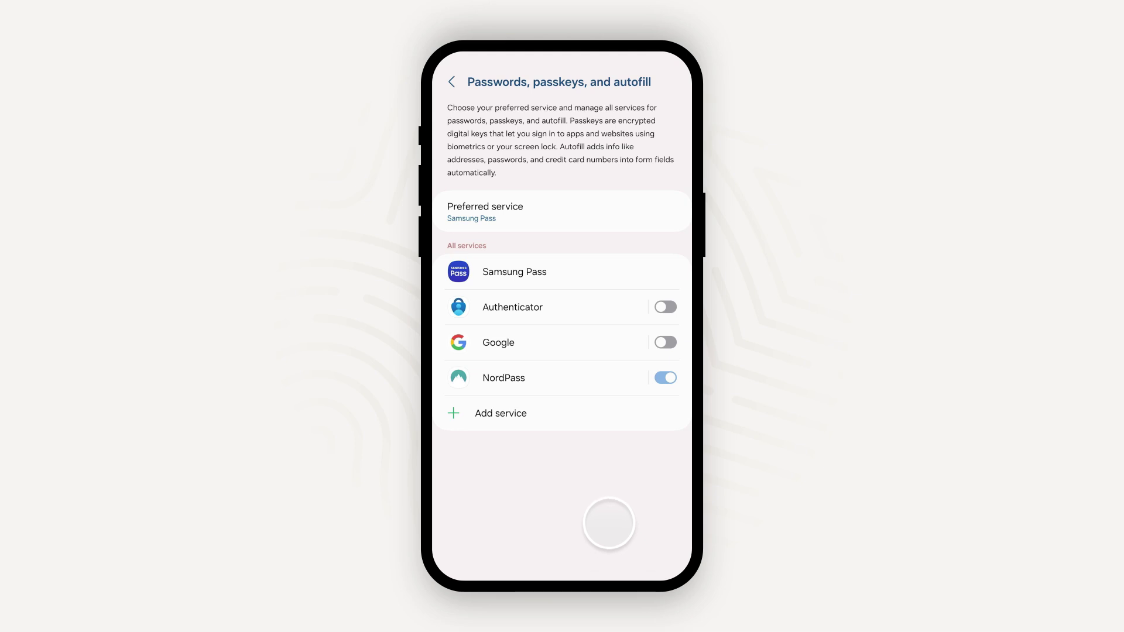
Step: Choose NordPass as the preferred service for passwords and passkeys
left_click(477, 212)
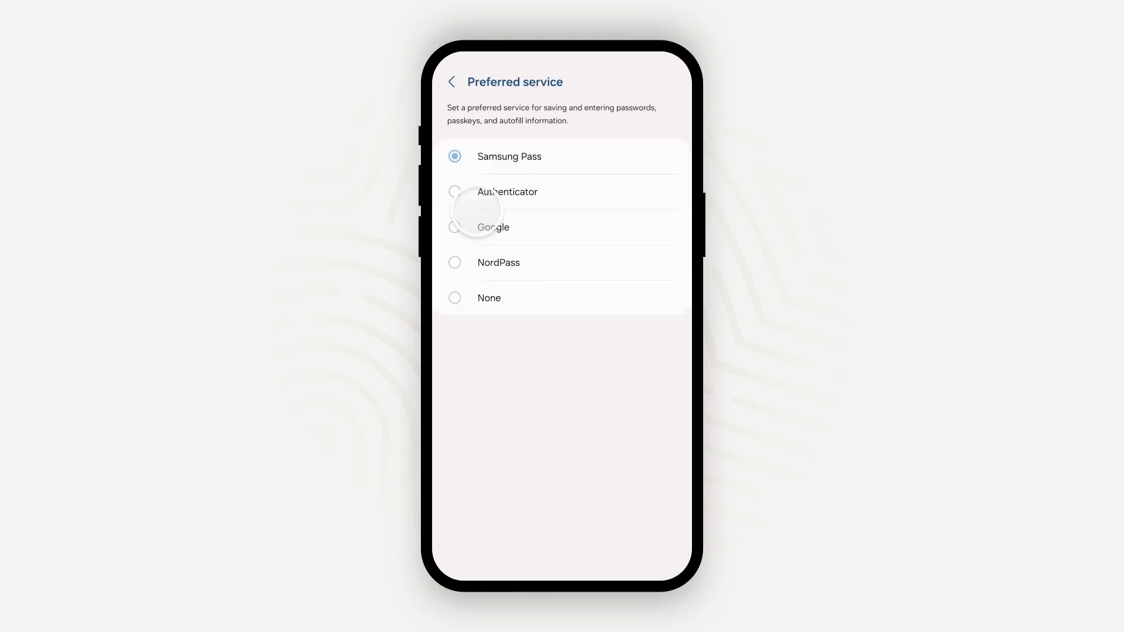
left_click(456, 261)
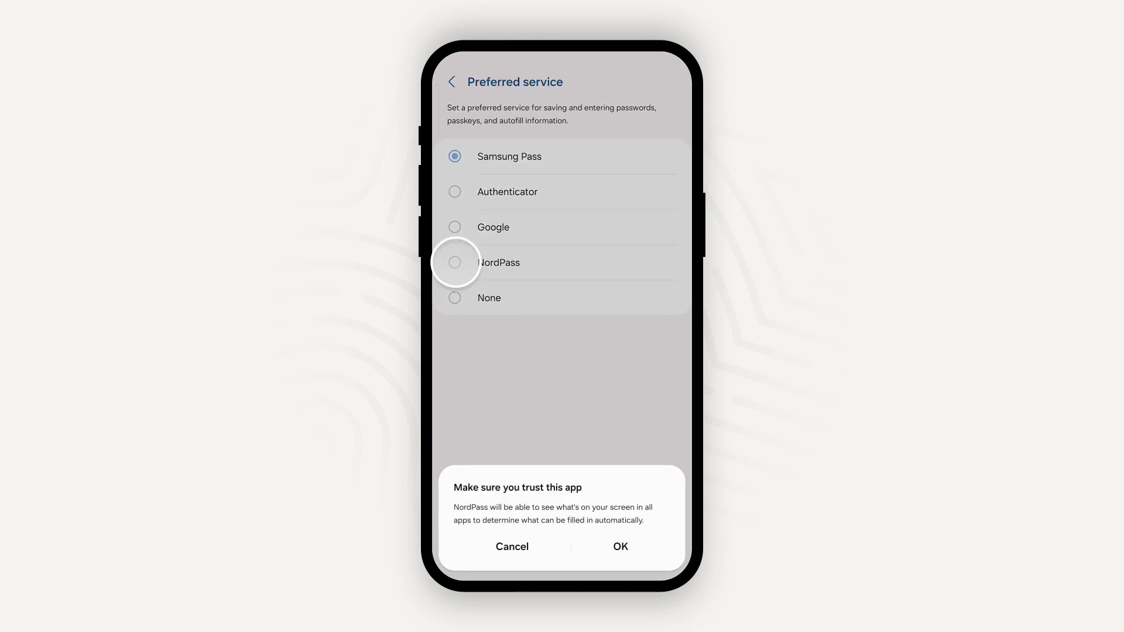
left_click(621, 546)
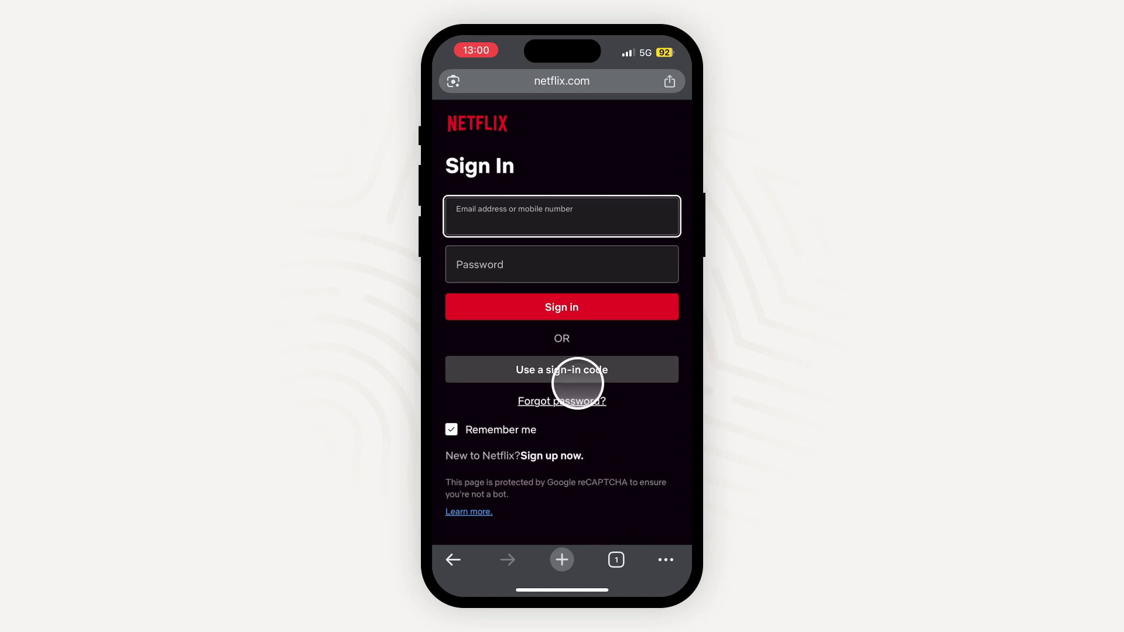
Step: Autofill the saved netflix.com login from the keyboard suggestion and sign in to Netflix
left_click(533, 220)
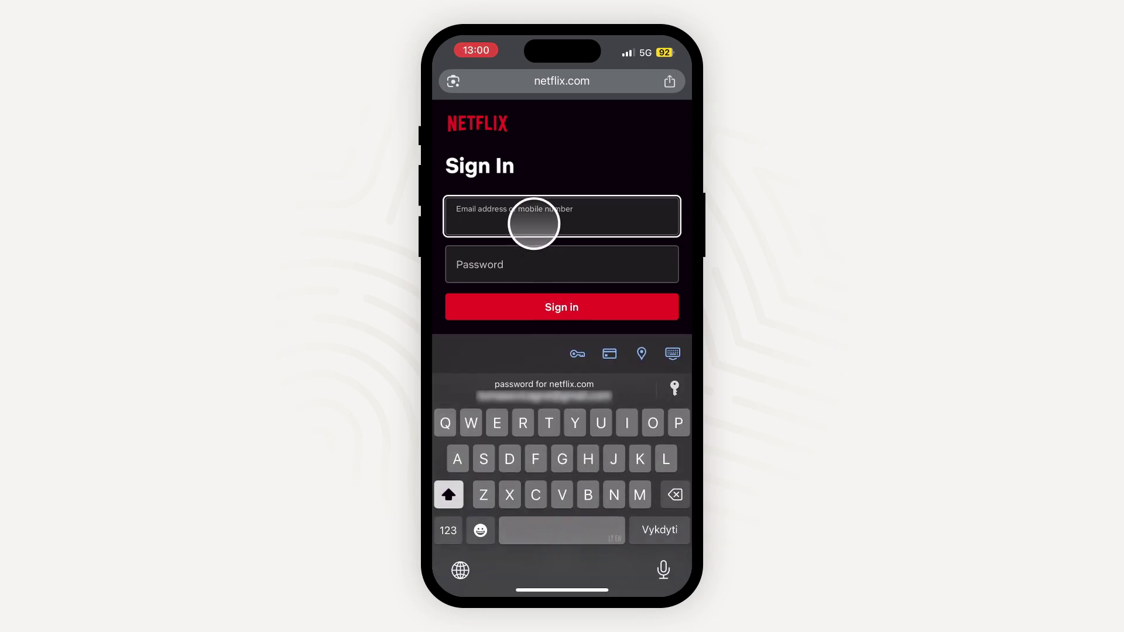
left_click(544, 391)
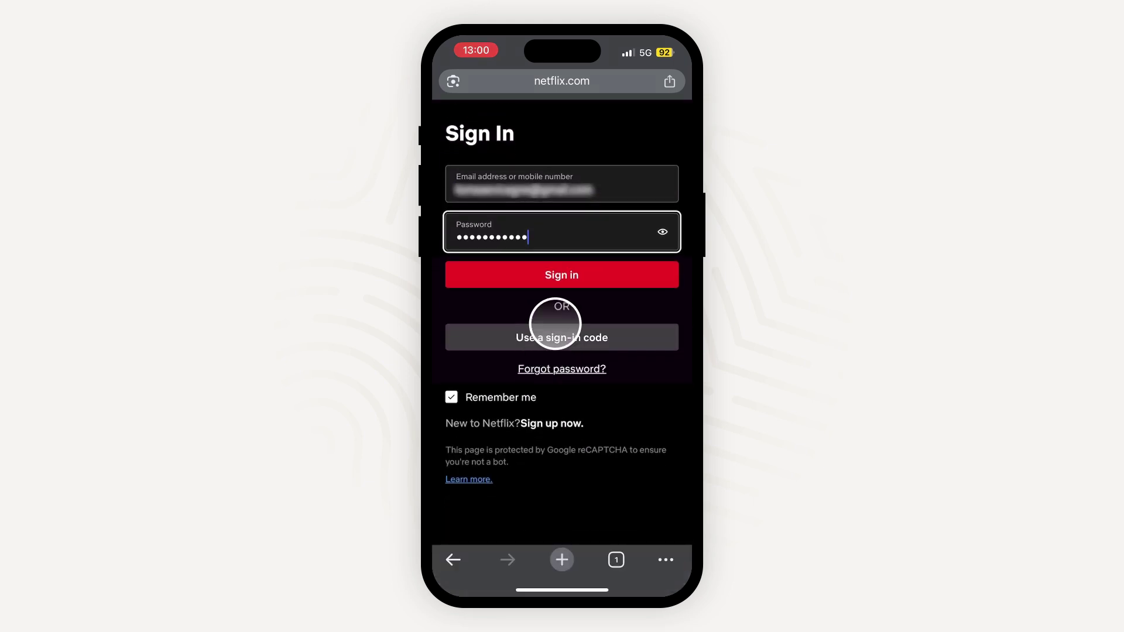
left_click(563, 274)
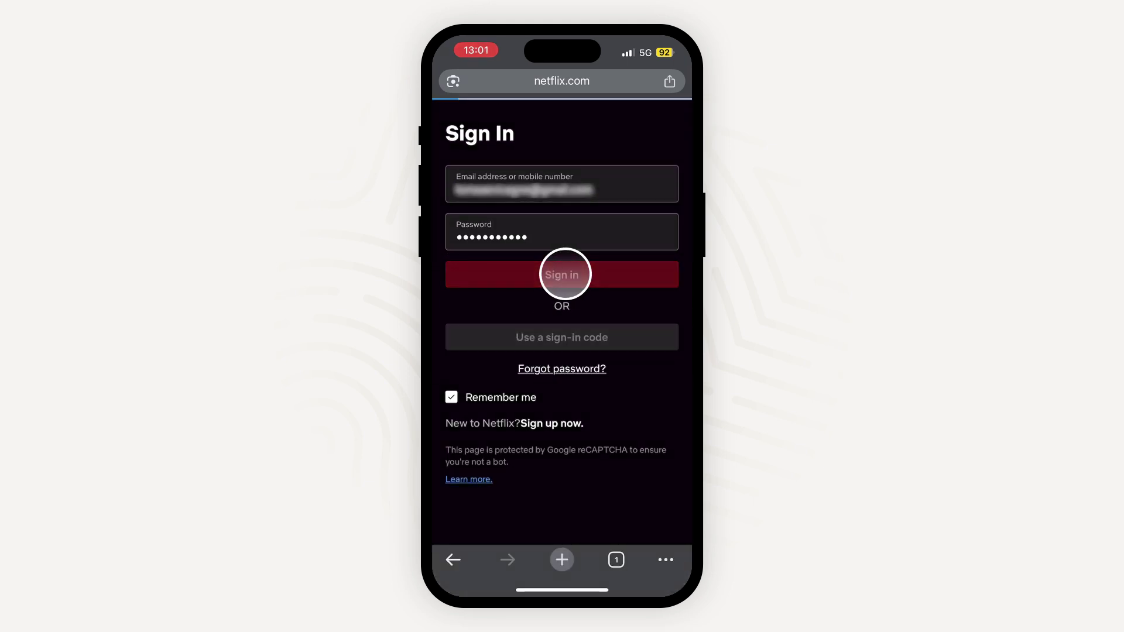